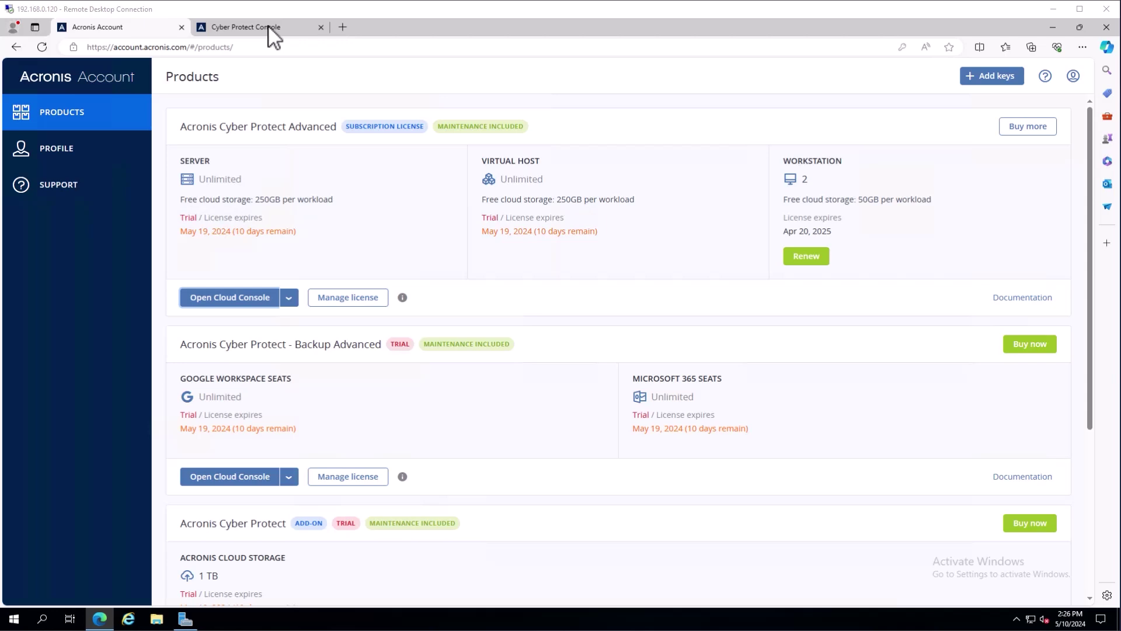
Step: Switch to the Cyber Protect Cloud console tab showing Settings > License usage
click(269, 28)
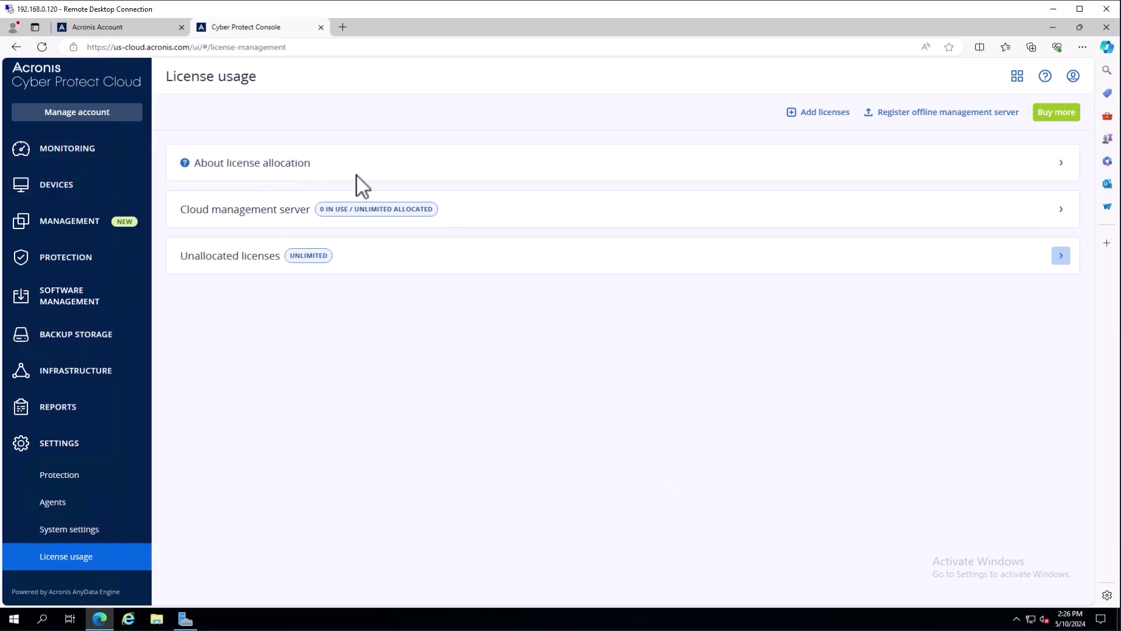
Step: Review the license allocation explanation, the unallocated licenses, and the cloud management server's licenses
click(1062, 164)
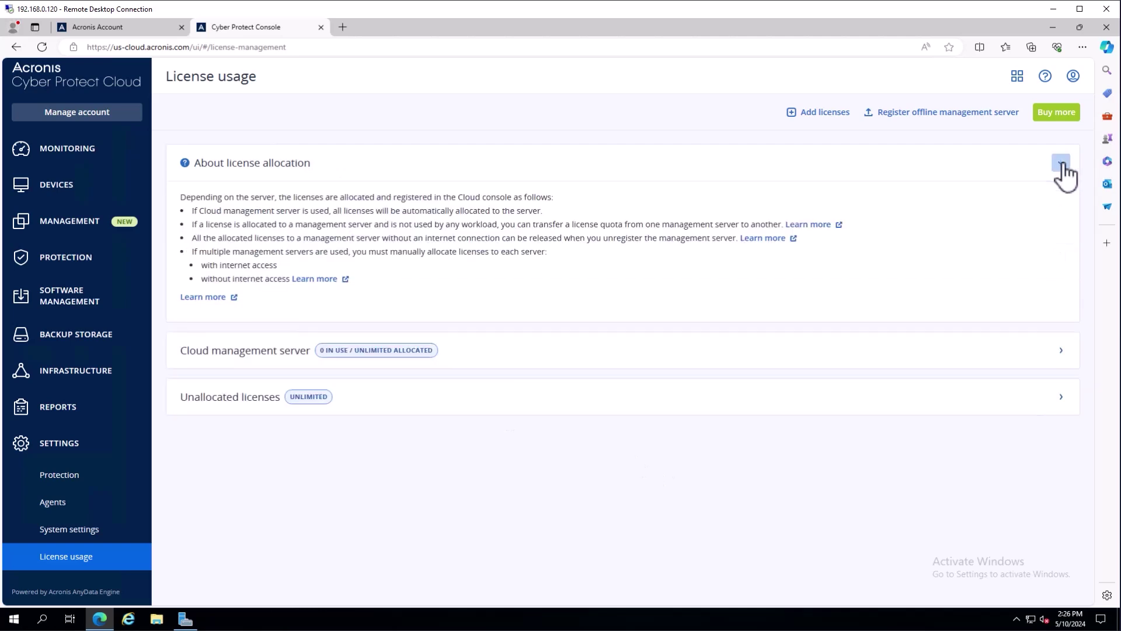
click(1061, 164)
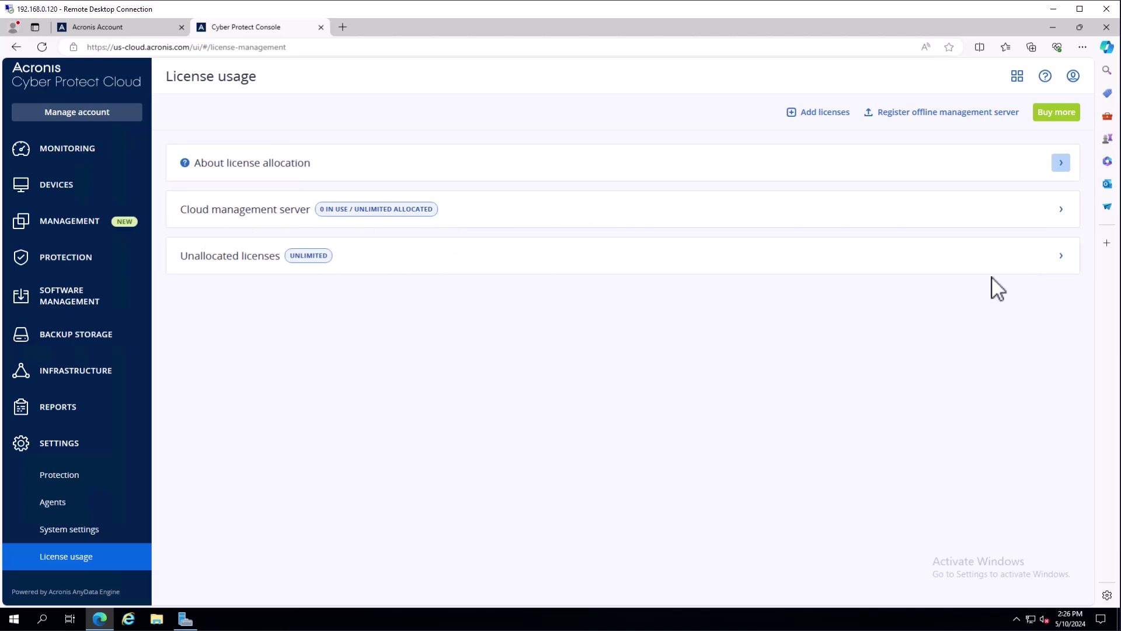
click(1061, 257)
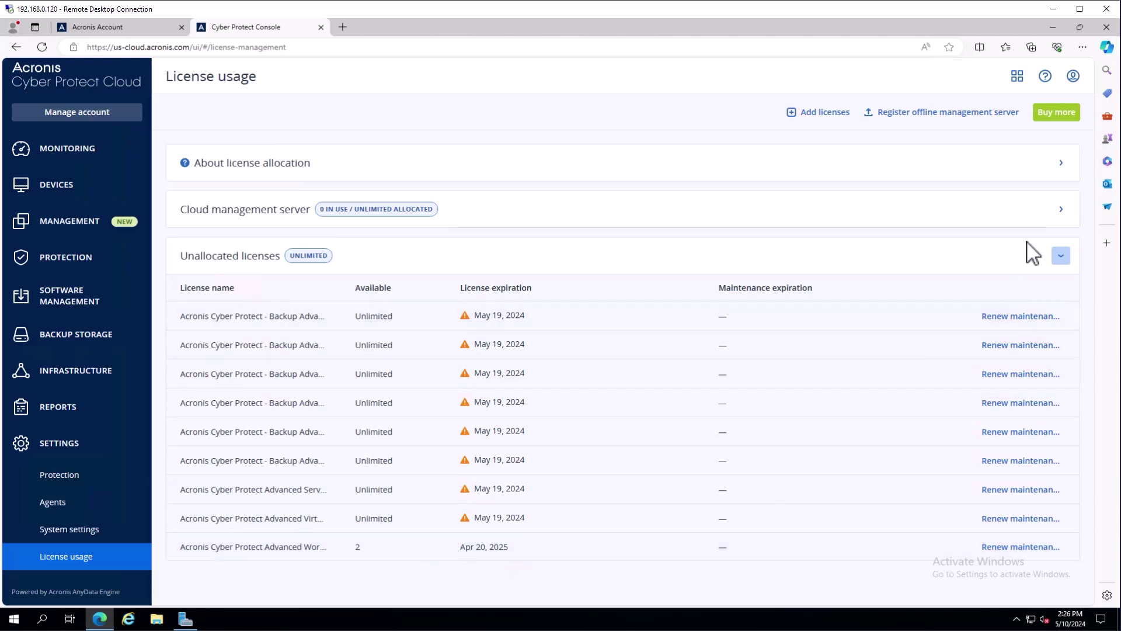
click(1061, 209)
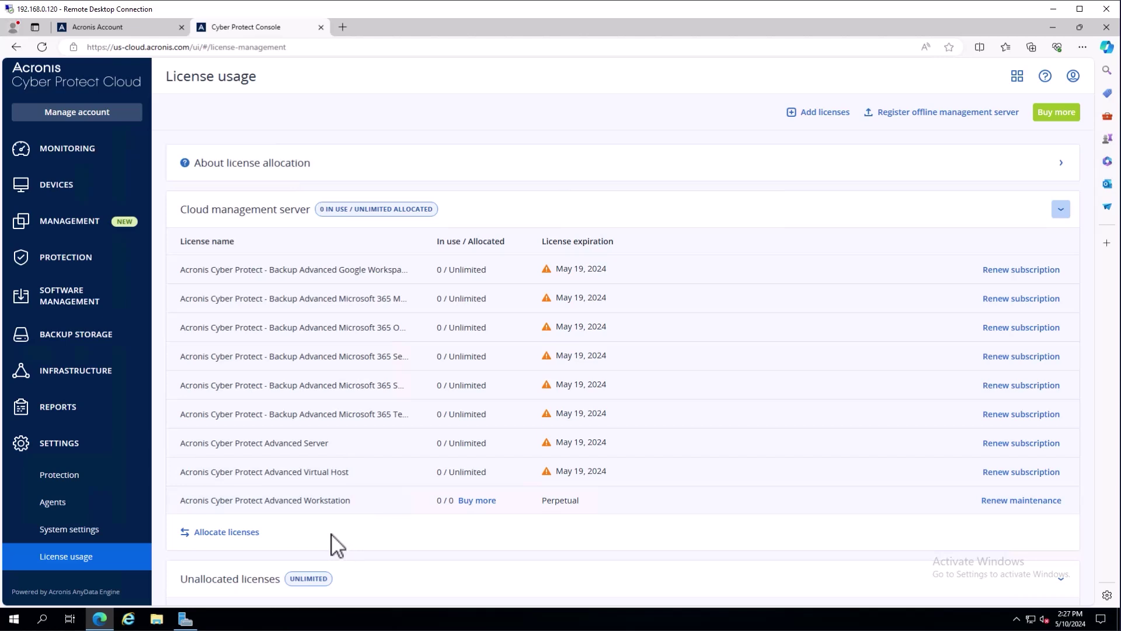
Step: Allocate 1 Advanced Workstation license to the cloud management server
click(236, 538)
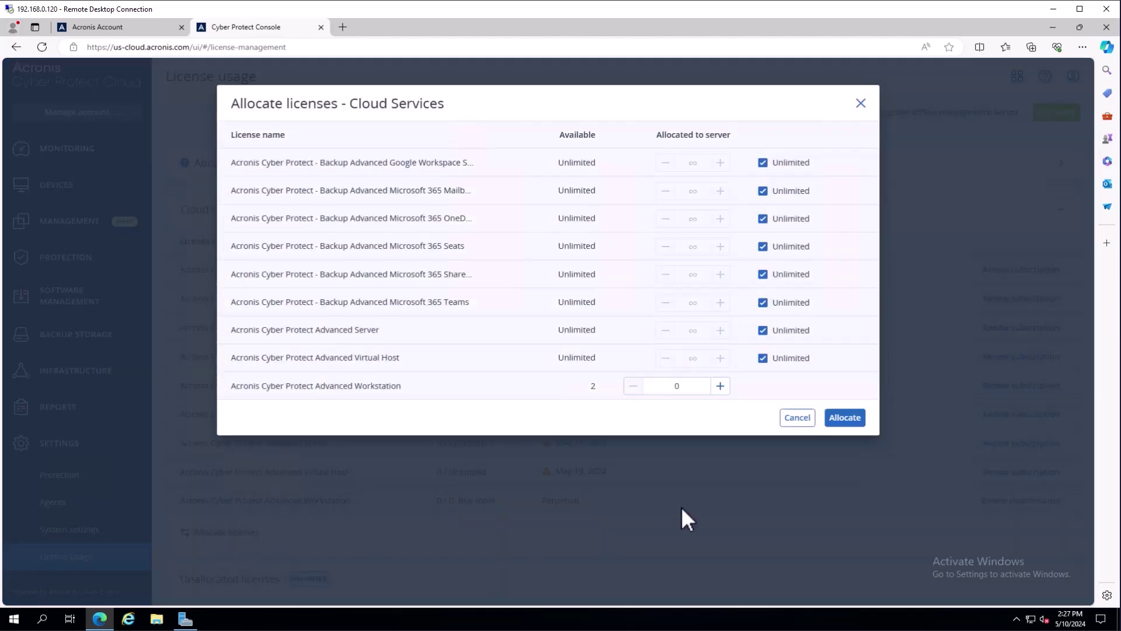
click(721, 386)
click(850, 418)
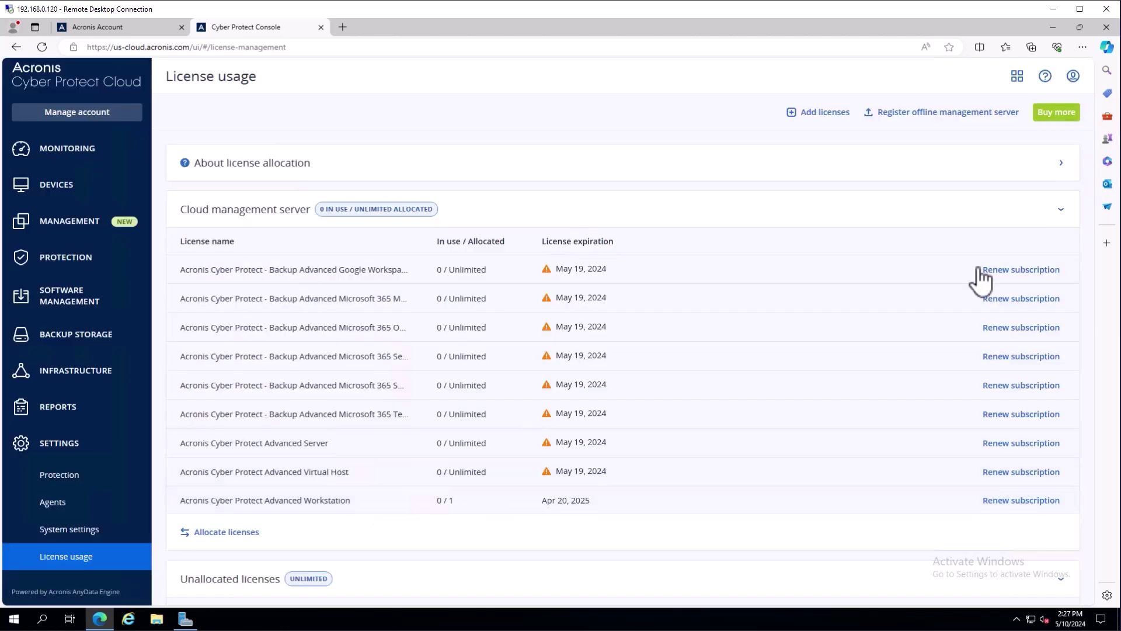
Step: Collapse the cloud management server's licenses and minimize the browser to reach the desktop
click(1061, 210)
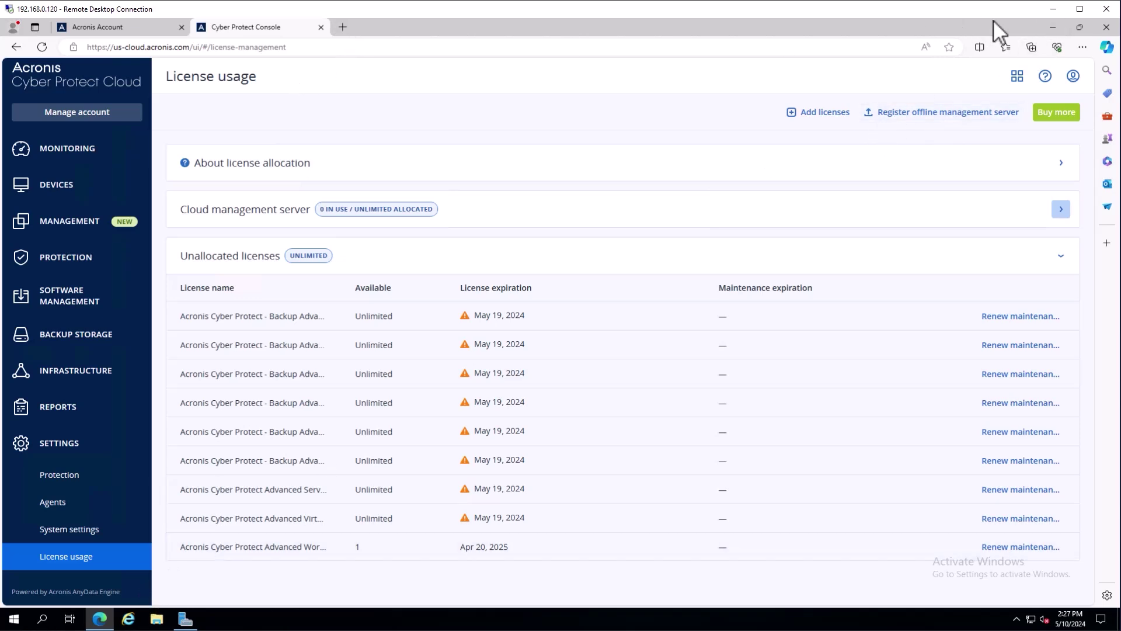
click(1051, 28)
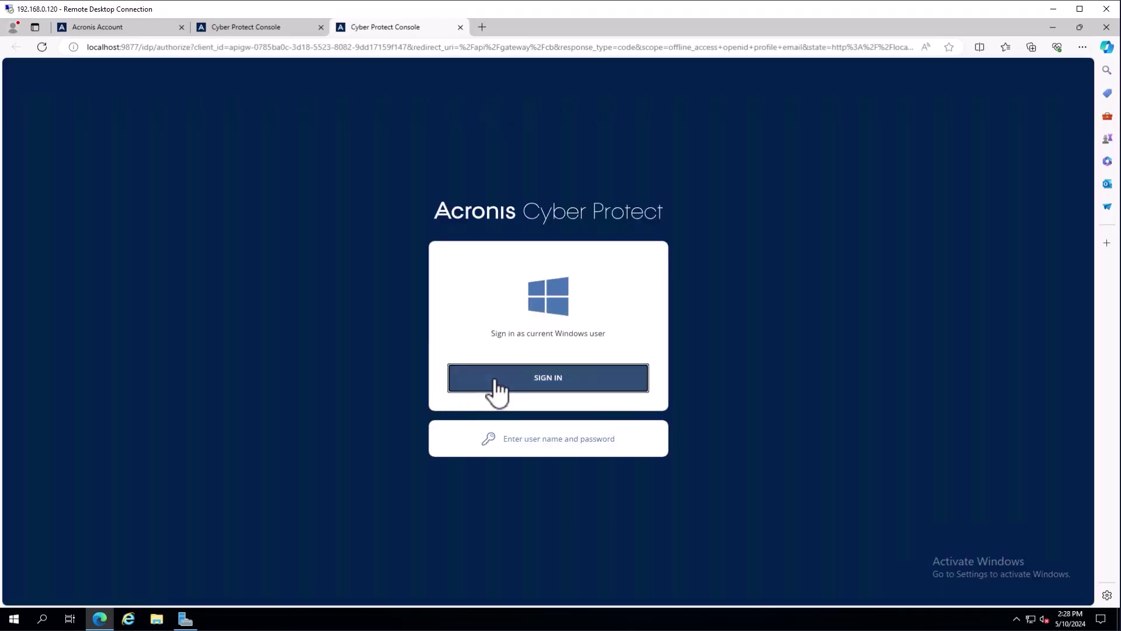
Step: Sign in to the local Acronis Cyber Protect console as the current Windows user
click(496, 386)
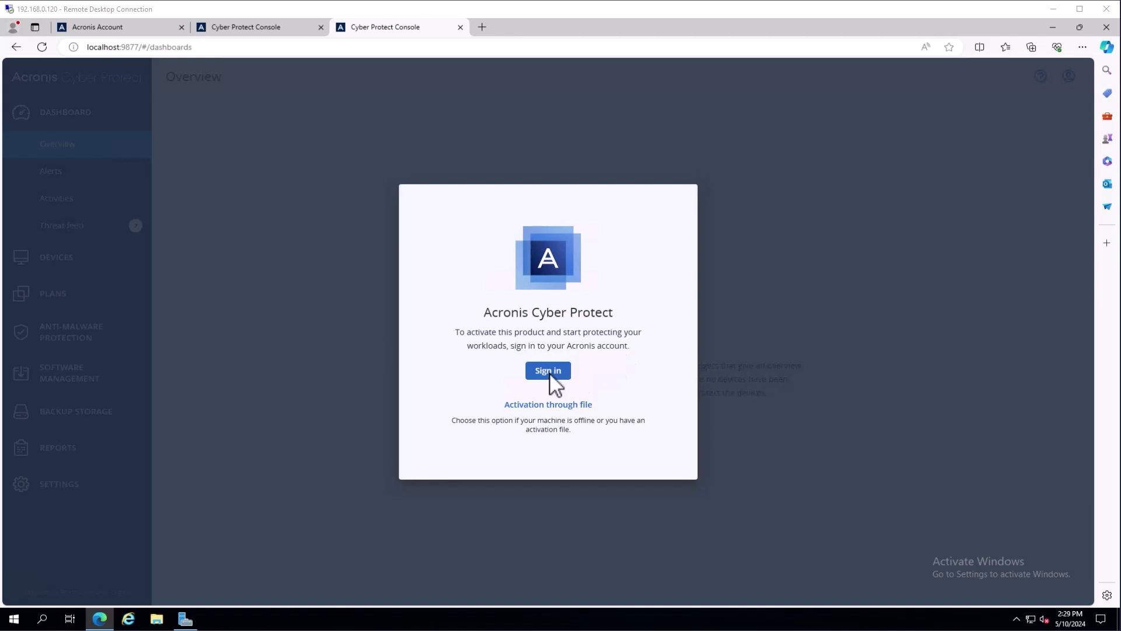
Step: Choose activation through file, download registration_file.bin, and return to the cloud License usage page
click(539, 404)
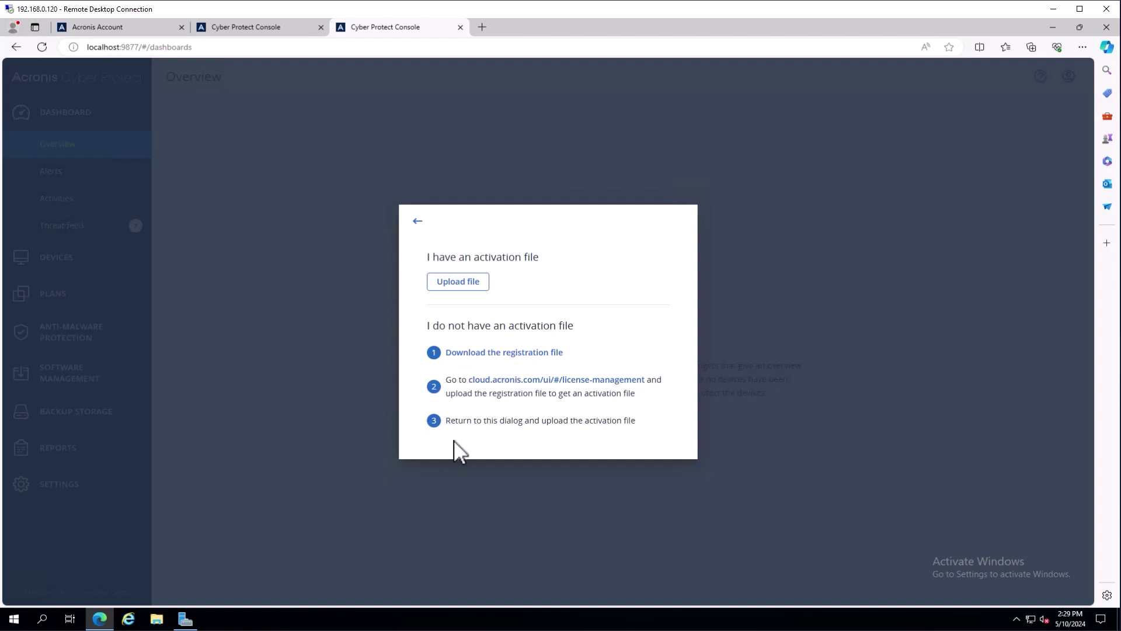
click(489, 354)
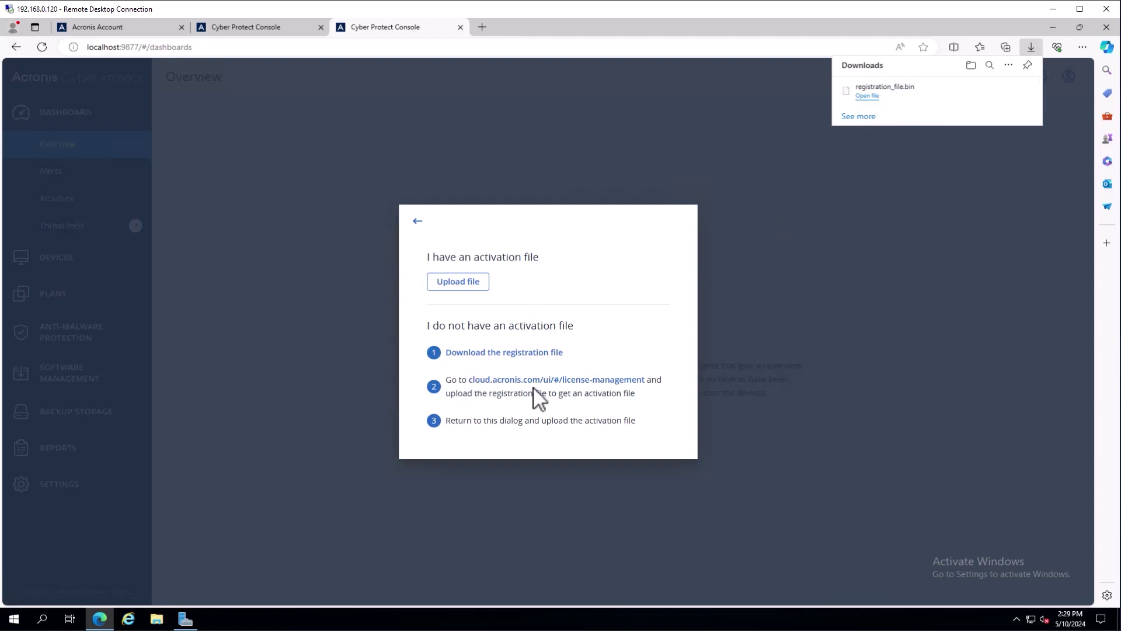
click(264, 28)
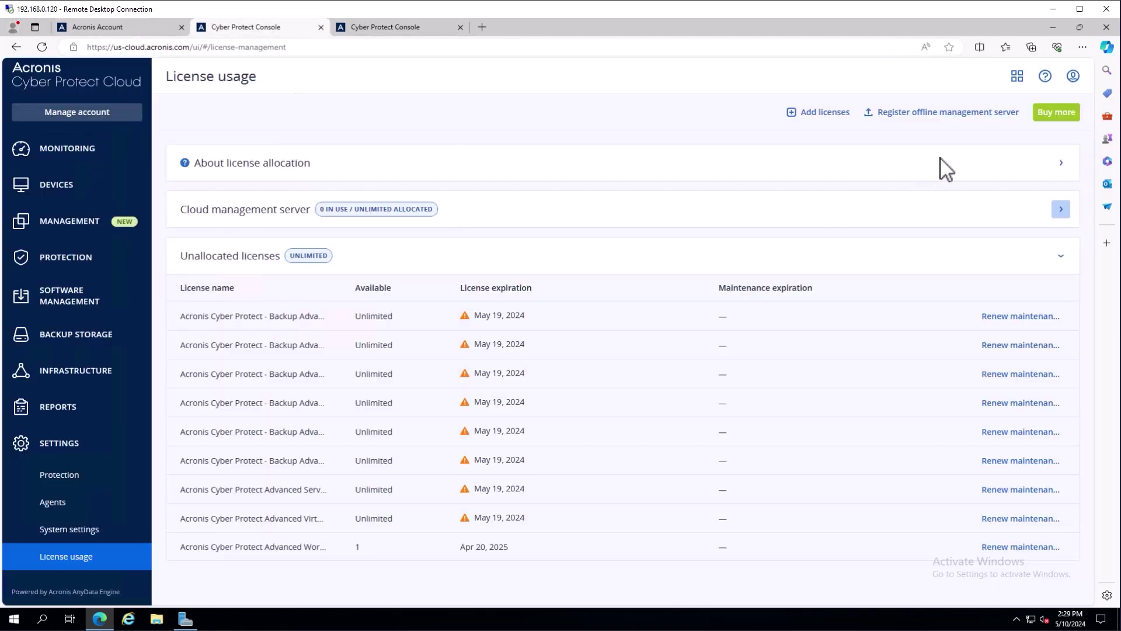
Step: Register the offline server by uploading Downloads\registration_file.bin, then download the generated activation file
click(958, 112)
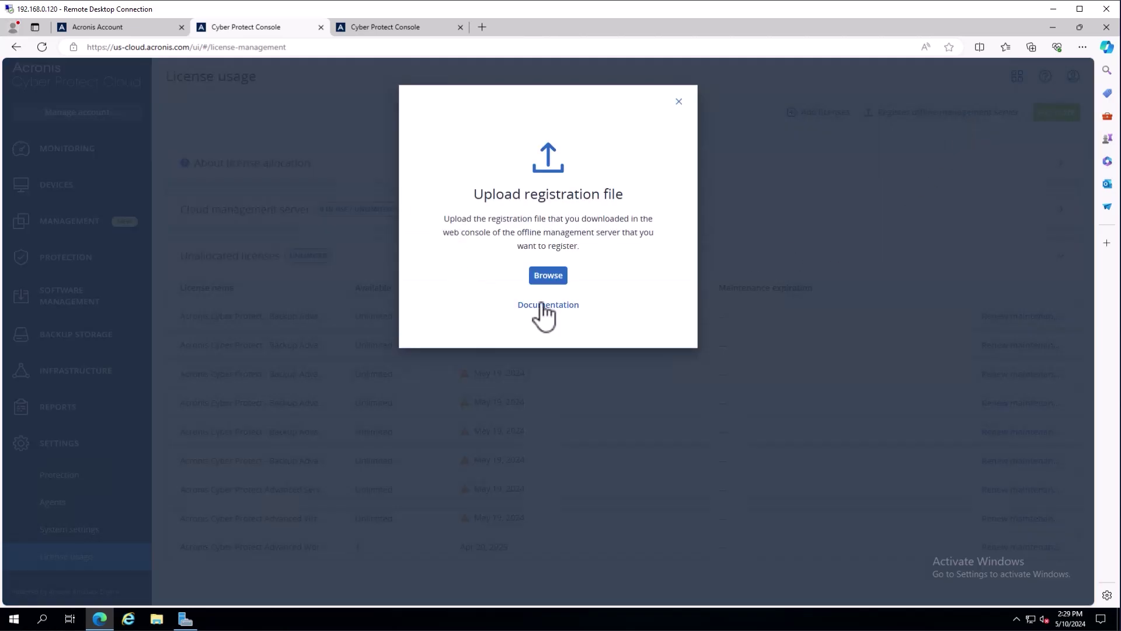
click(549, 275)
click(50, 117)
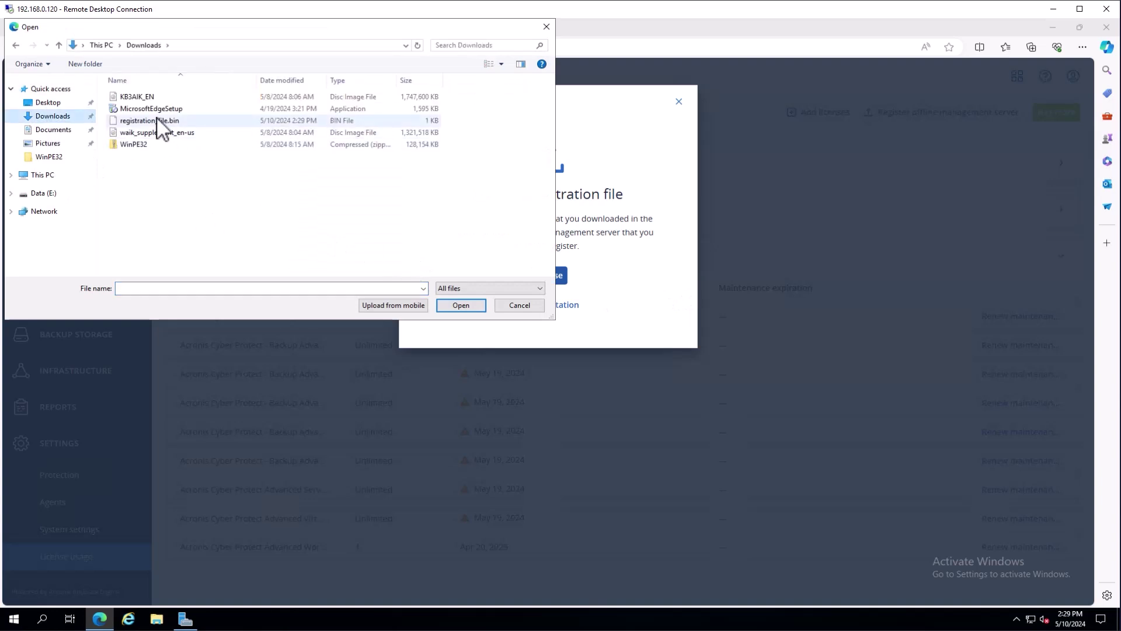
click(159, 121)
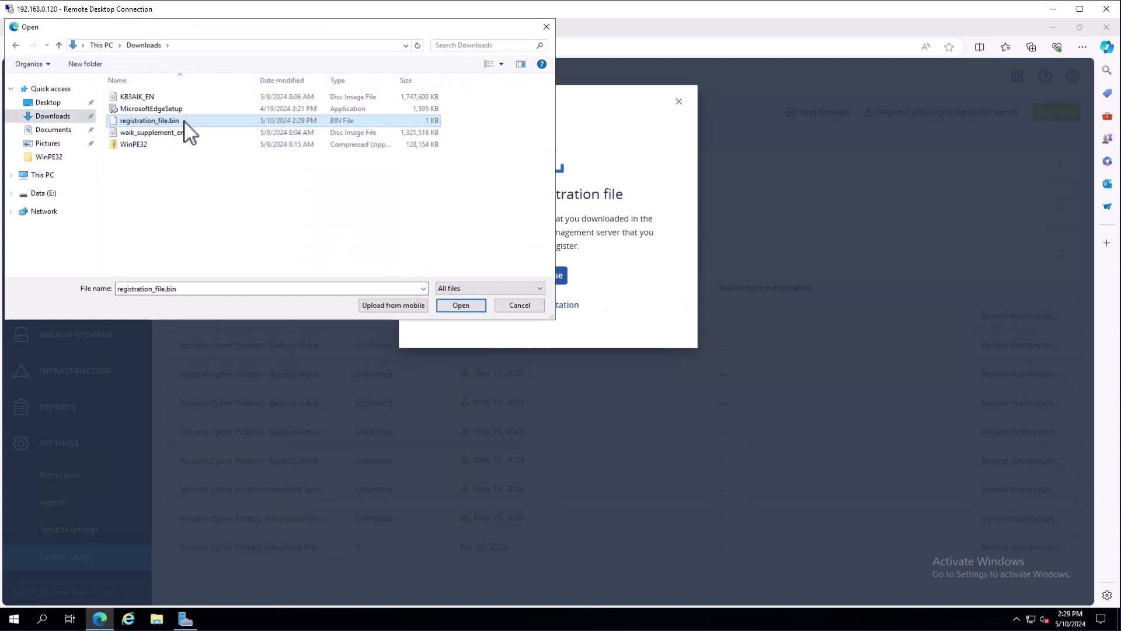
click(459, 307)
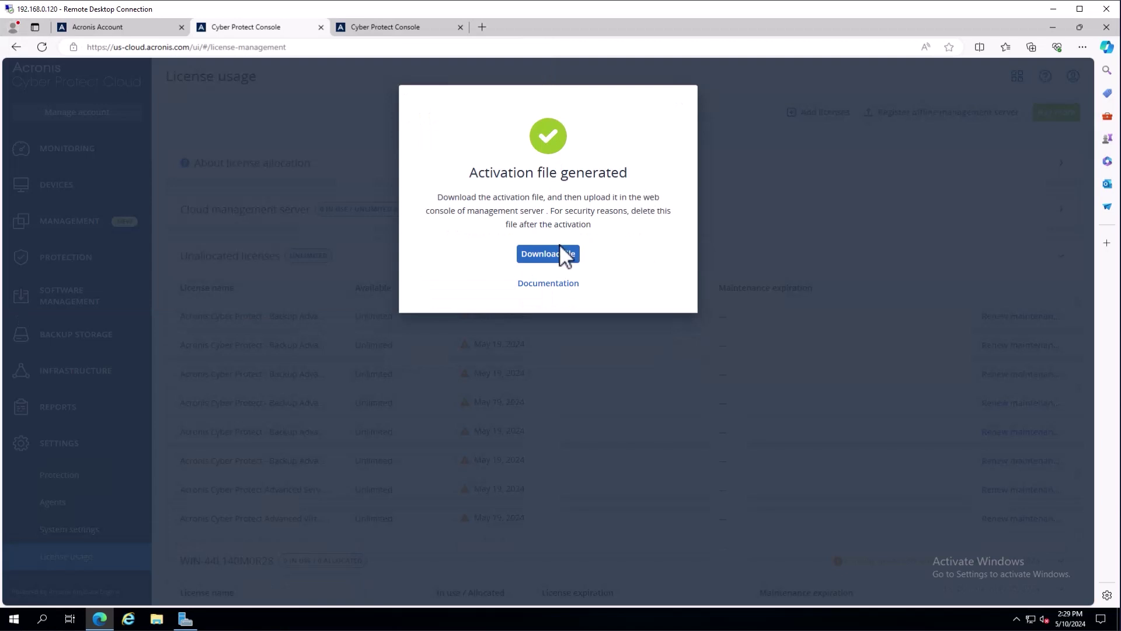
click(563, 261)
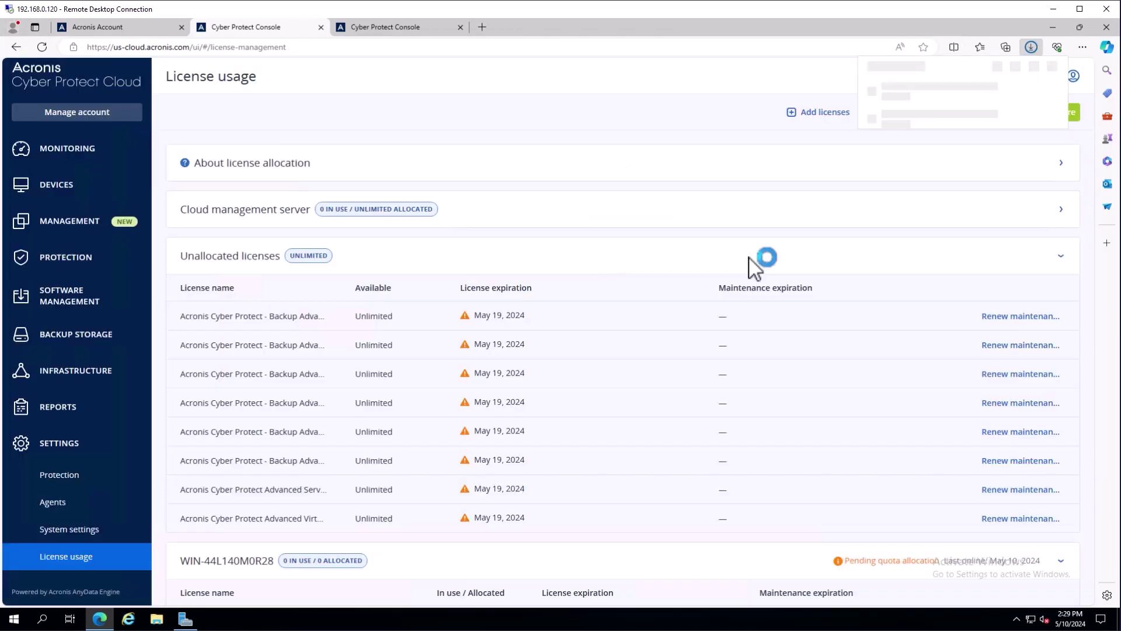
Step: Collapse Unallocated licenses and select the offline server's name WIN-44L140M0R28
click(1061, 257)
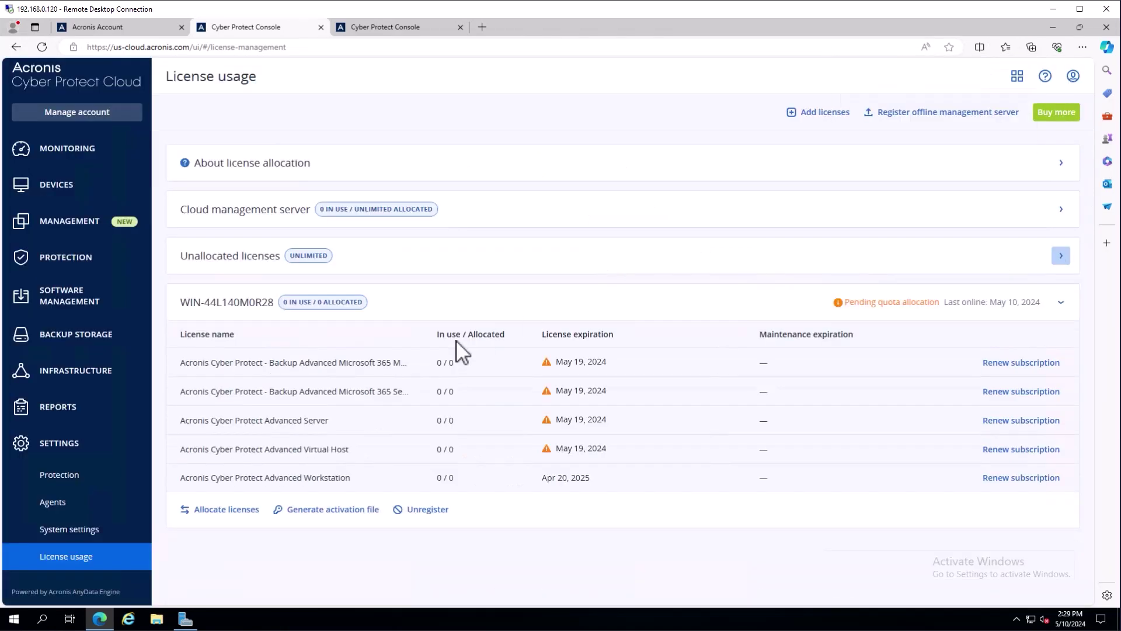
drag(184, 305, 270, 299)
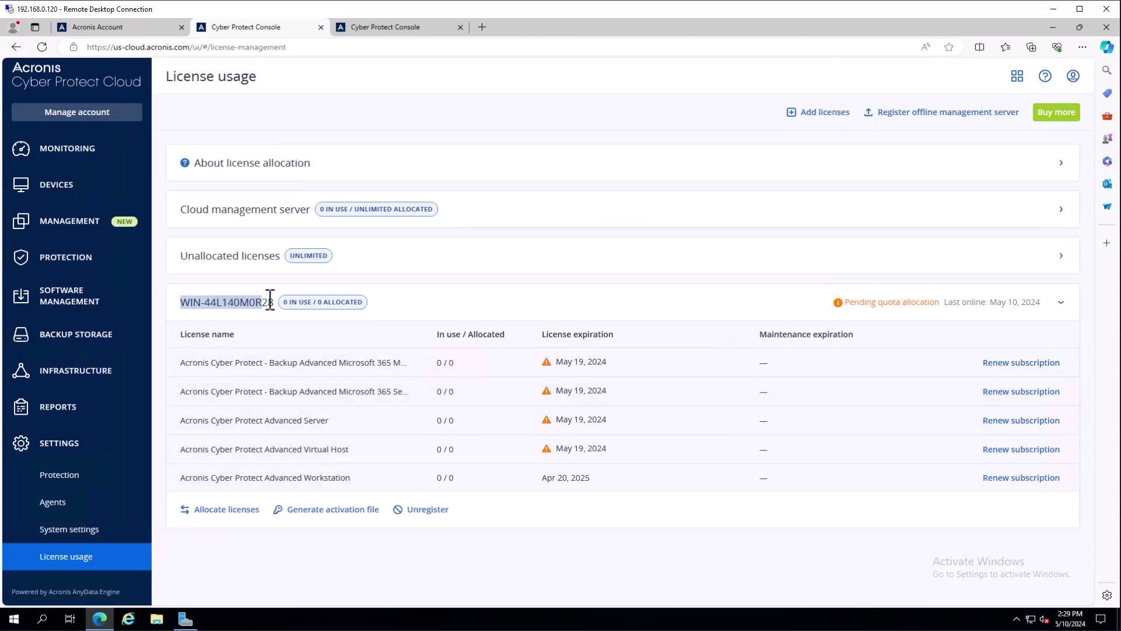
click(251, 320)
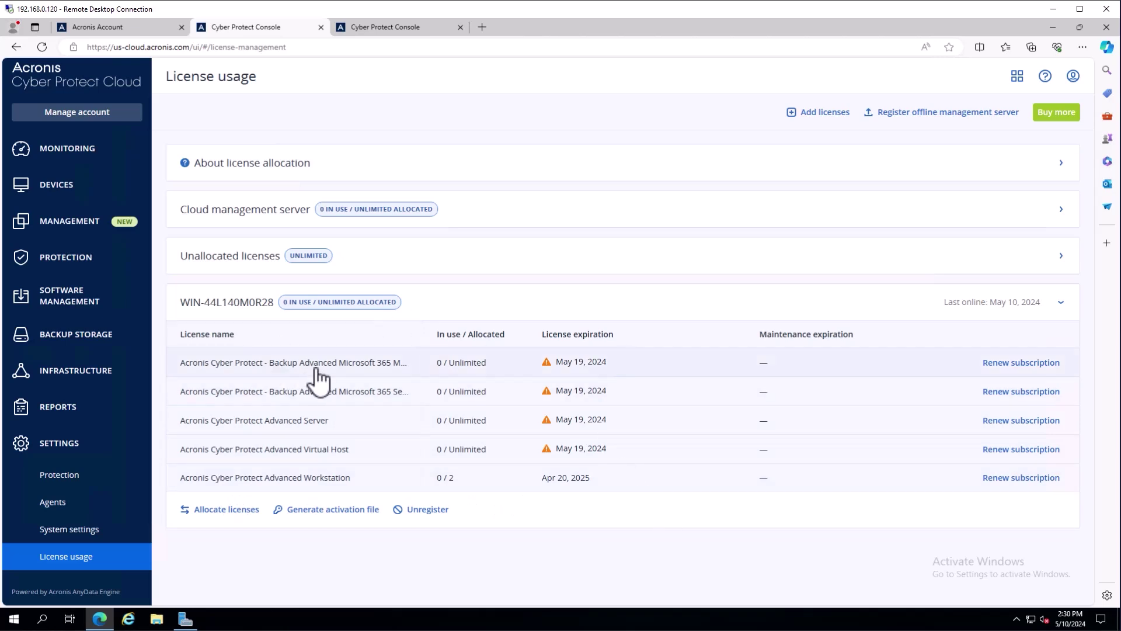
Step: Activate the local server with activation_file.bin and open Settings > License usage
click(411, 30)
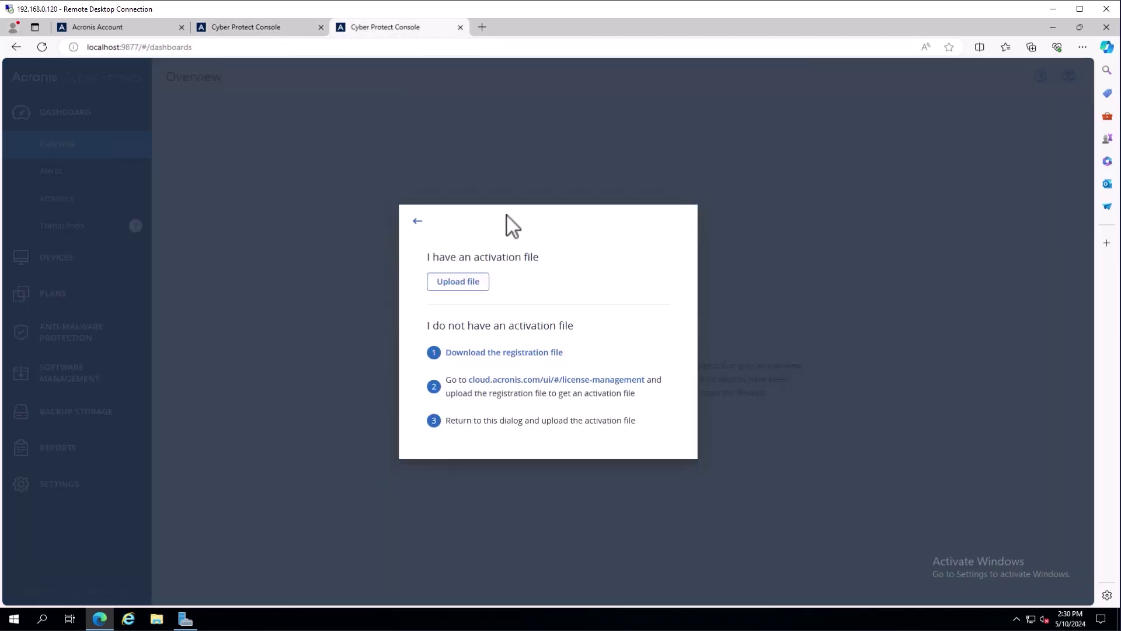
click(470, 283)
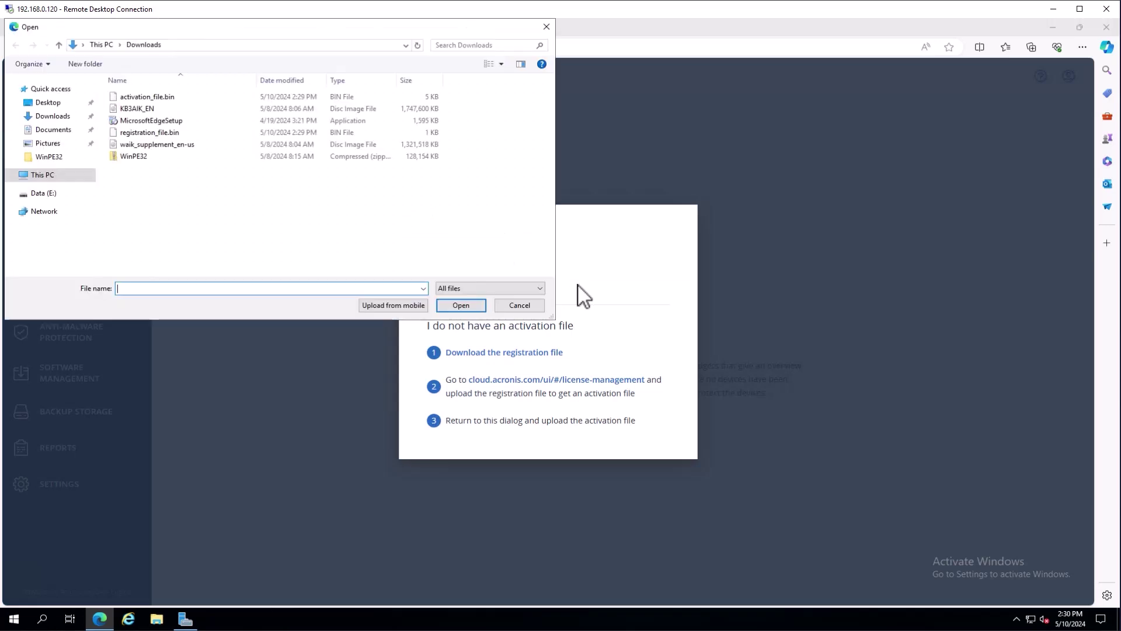
click(157, 97)
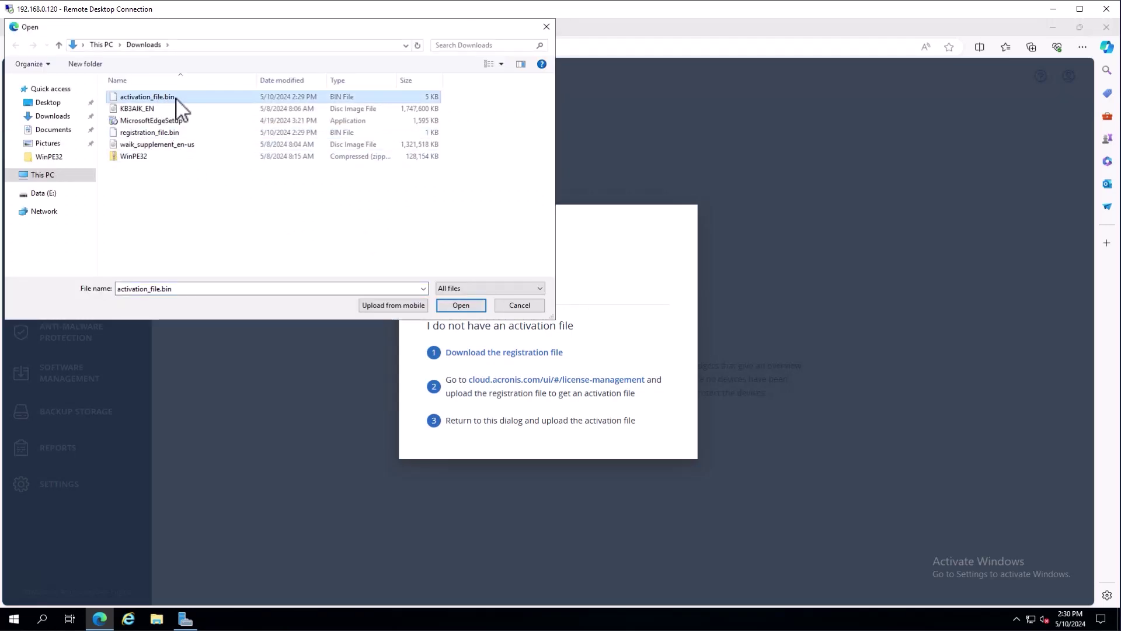
click(467, 305)
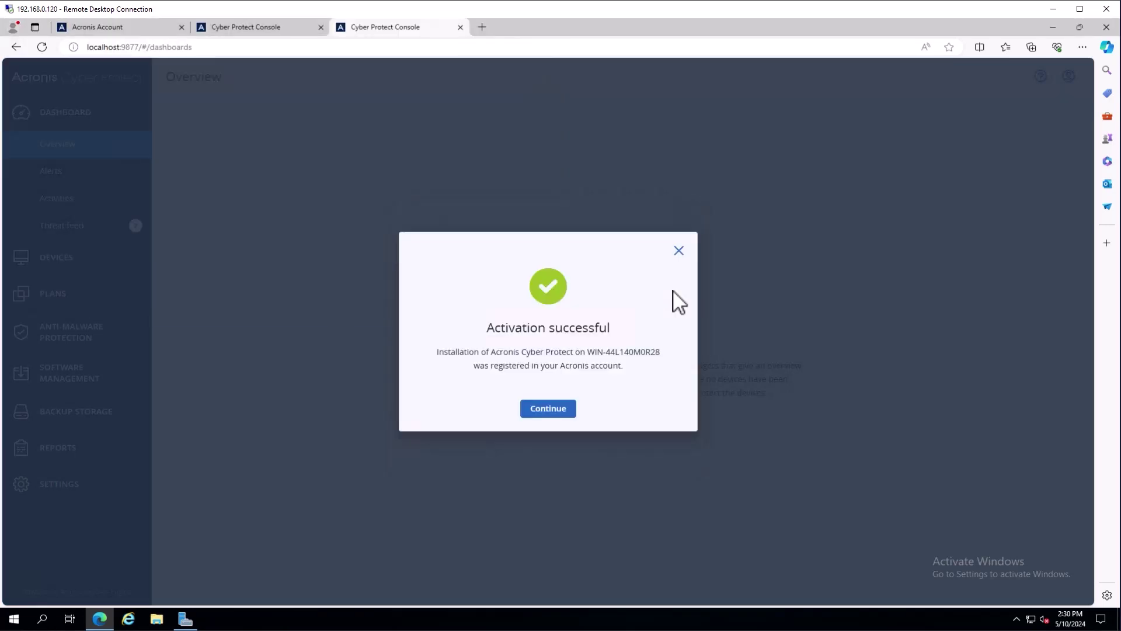
click(564, 414)
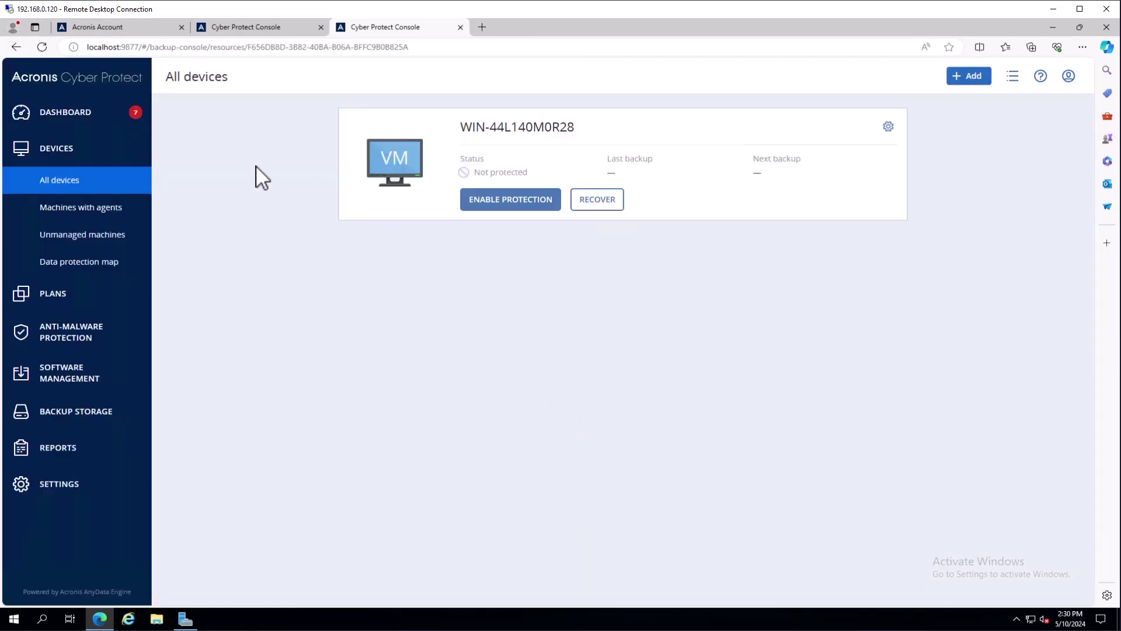
click(56, 486)
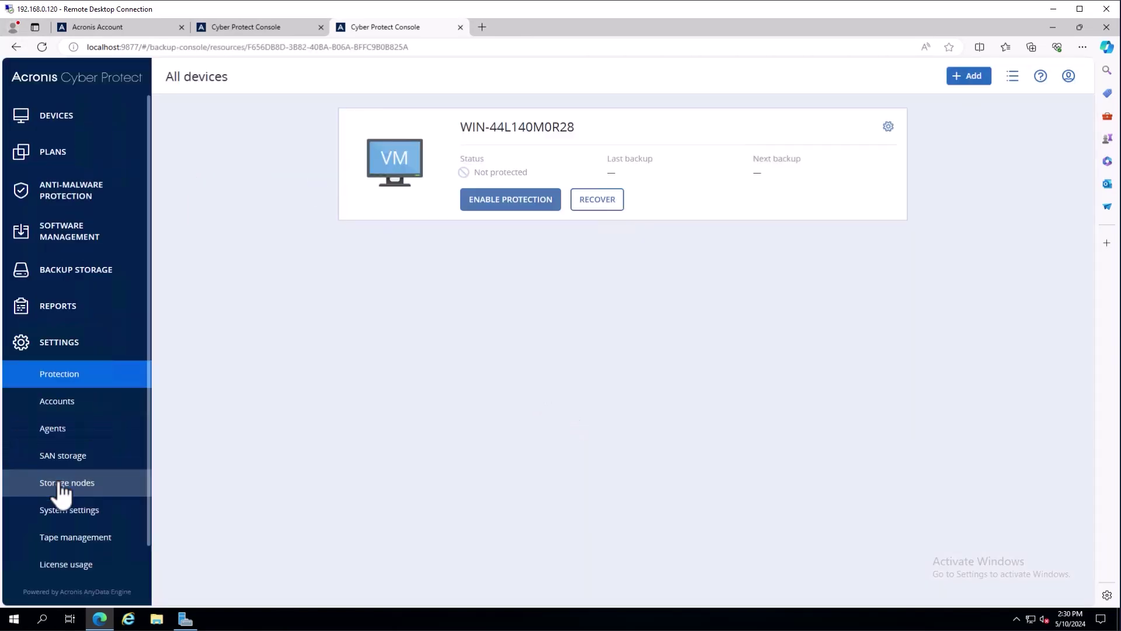
click(67, 565)
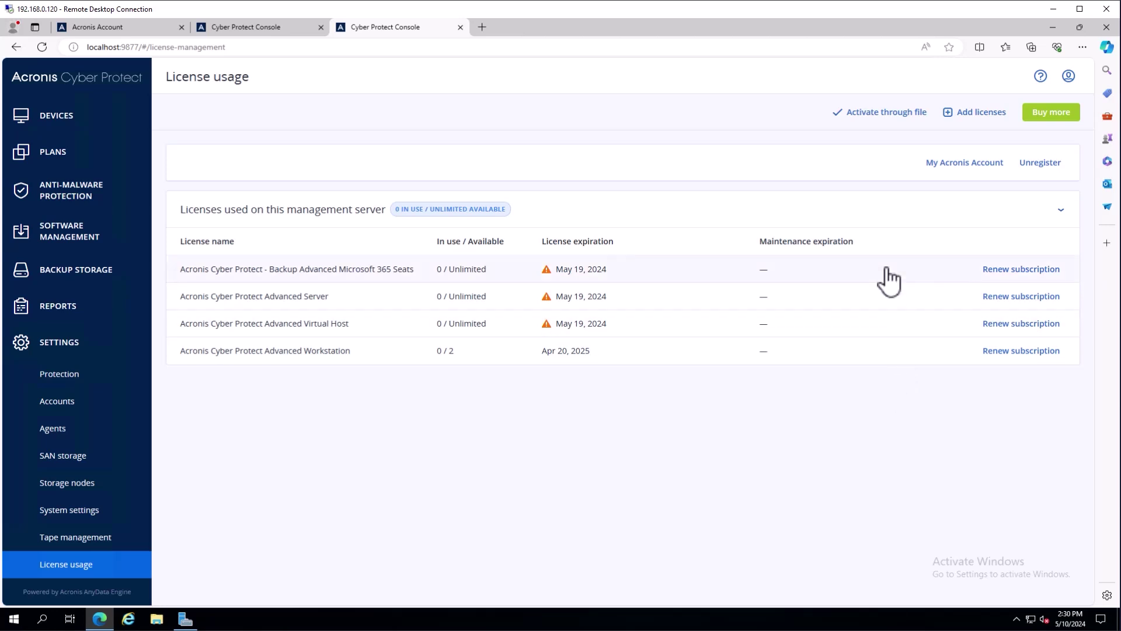
Step: Reduce WIN-44L140M0R28's Advanced Workstation allocation from 2 to 1 and continue to the offline file exchange
click(257, 28)
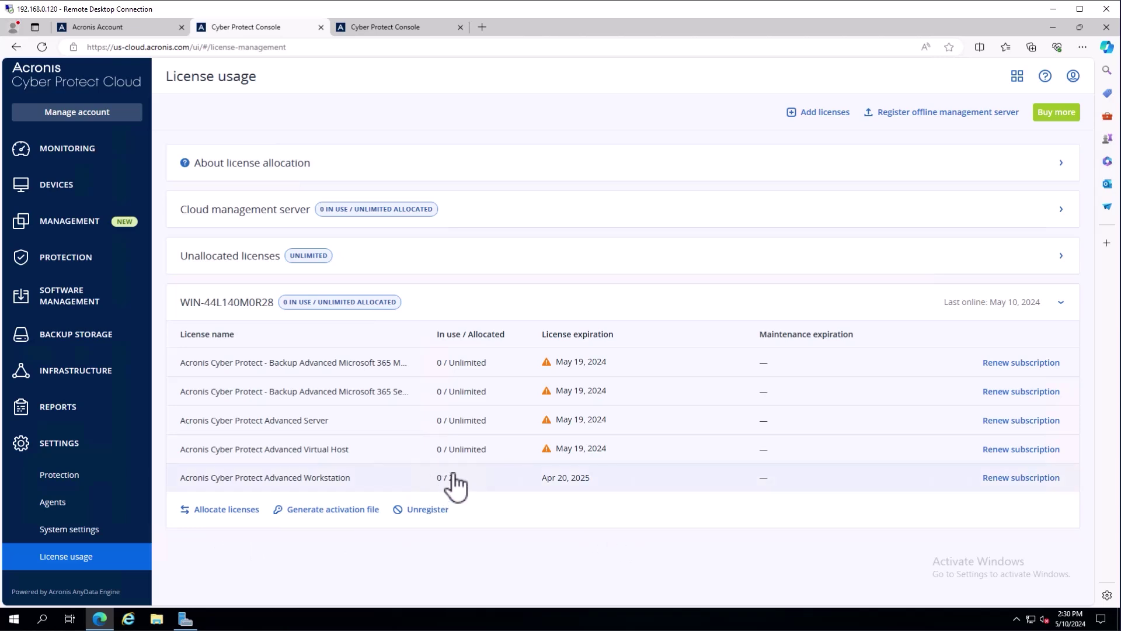
click(232, 517)
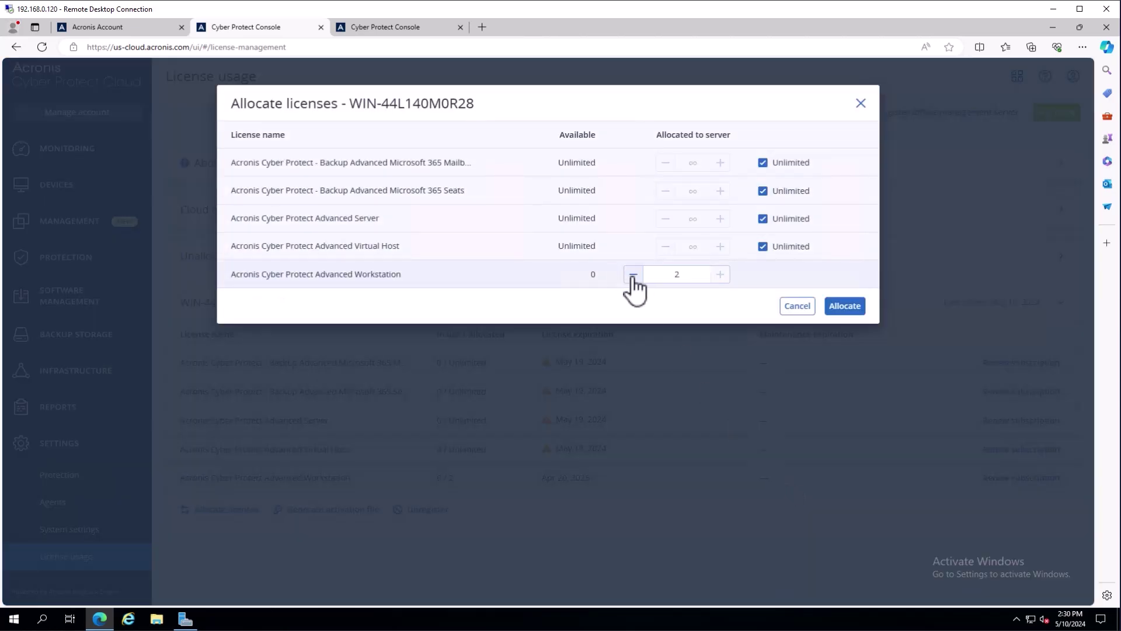
click(627, 274)
click(830, 307)
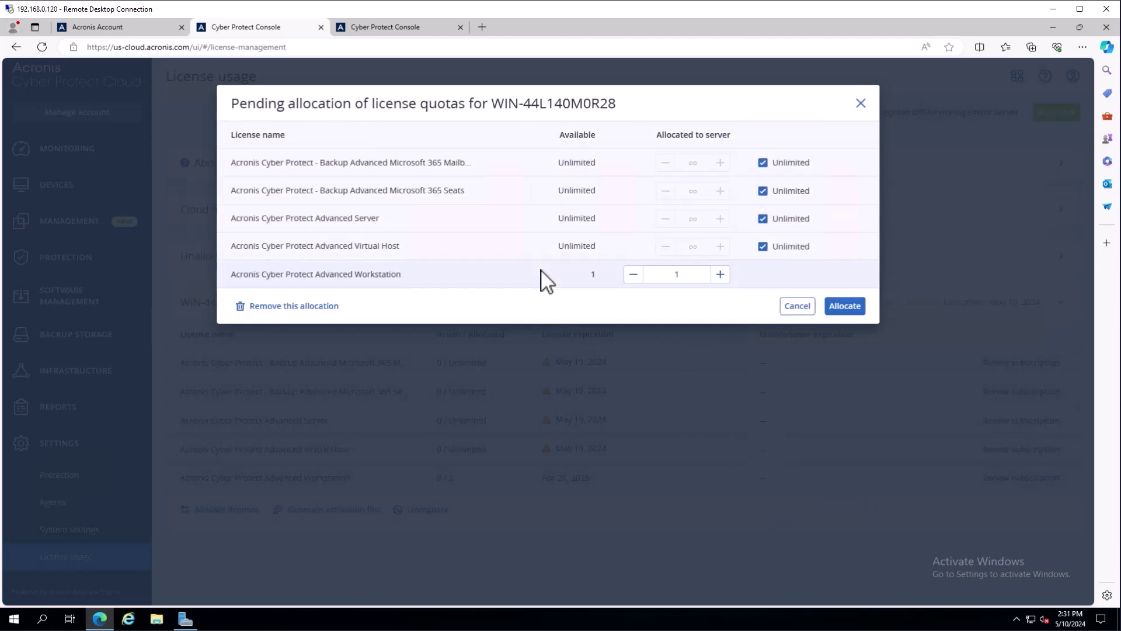
click(829, 302)
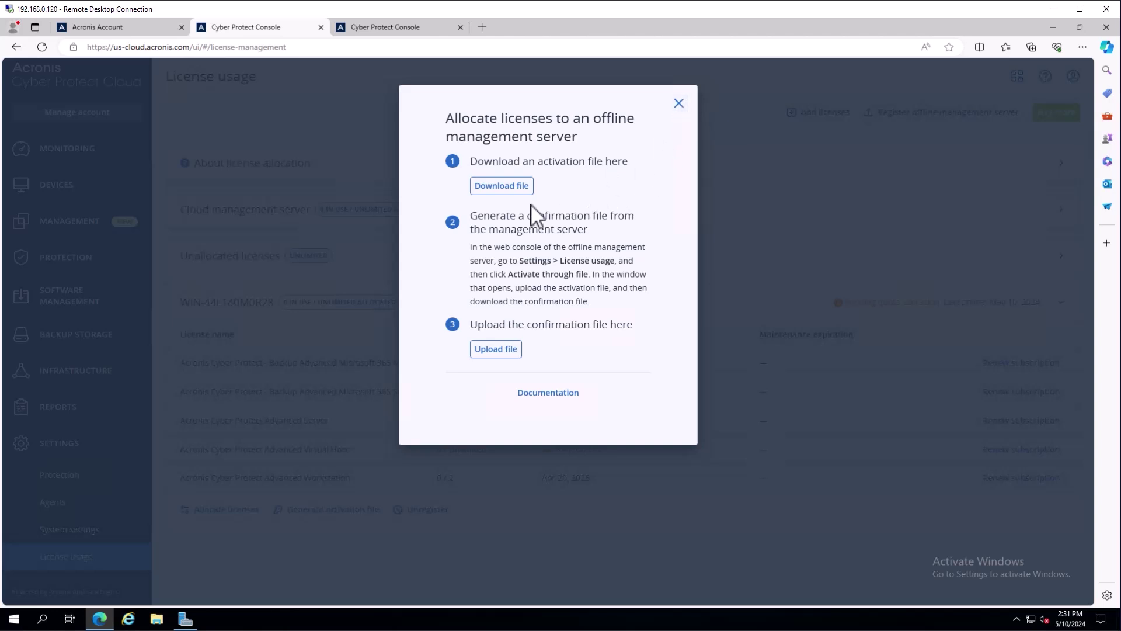
Step: Download activation_file (1).bin and open the local server's Activate through file dialog
click(493, 187)
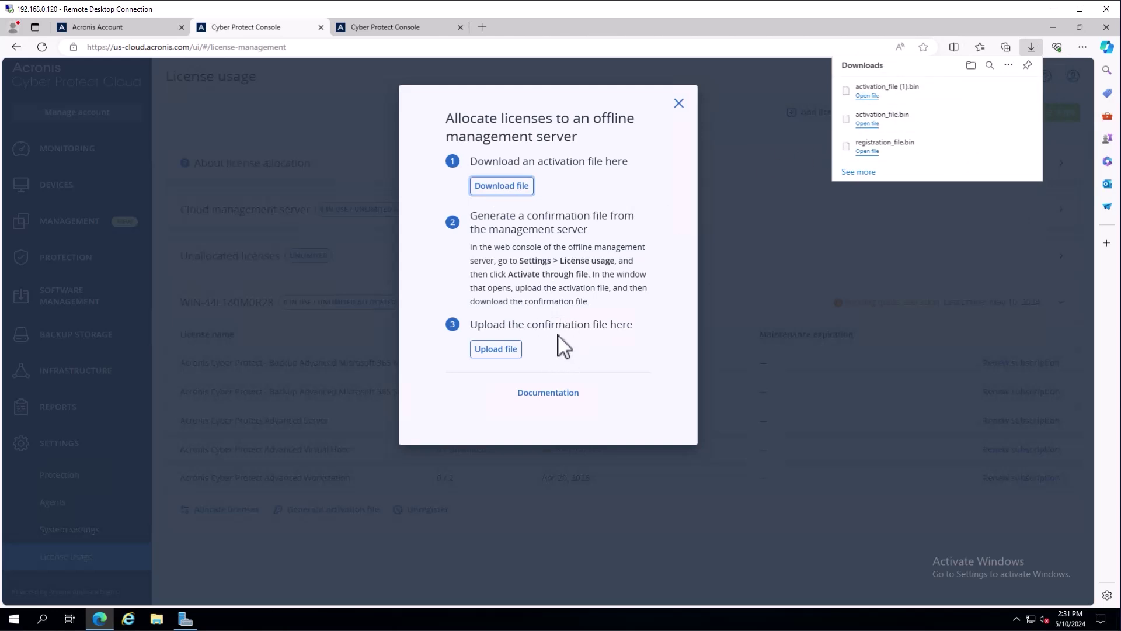
click(409, 31)
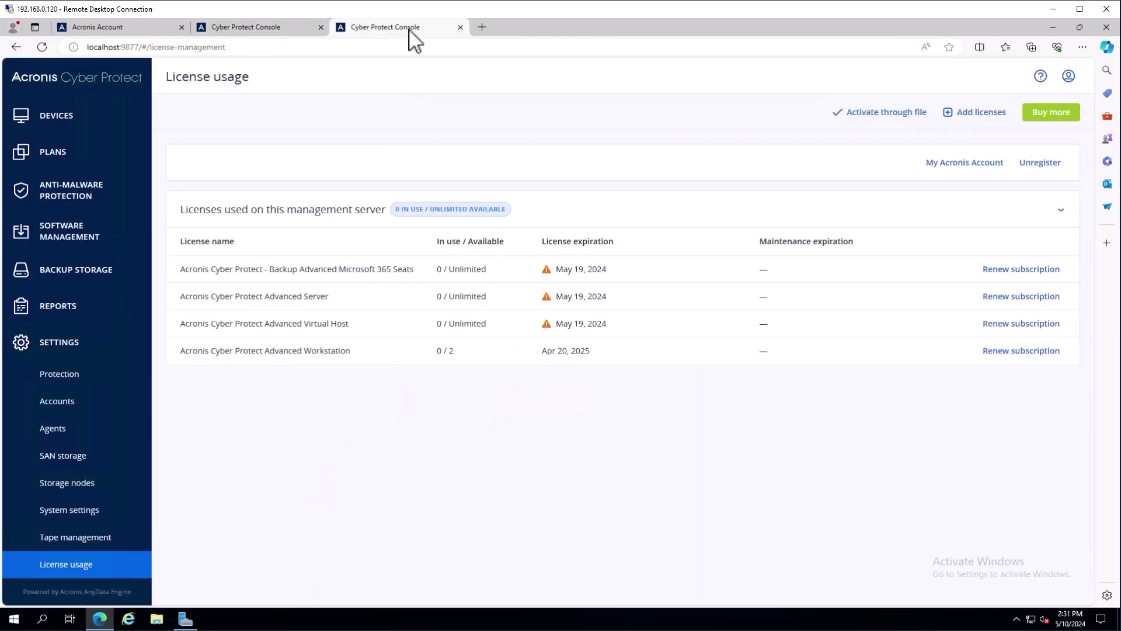
click(900, 123)
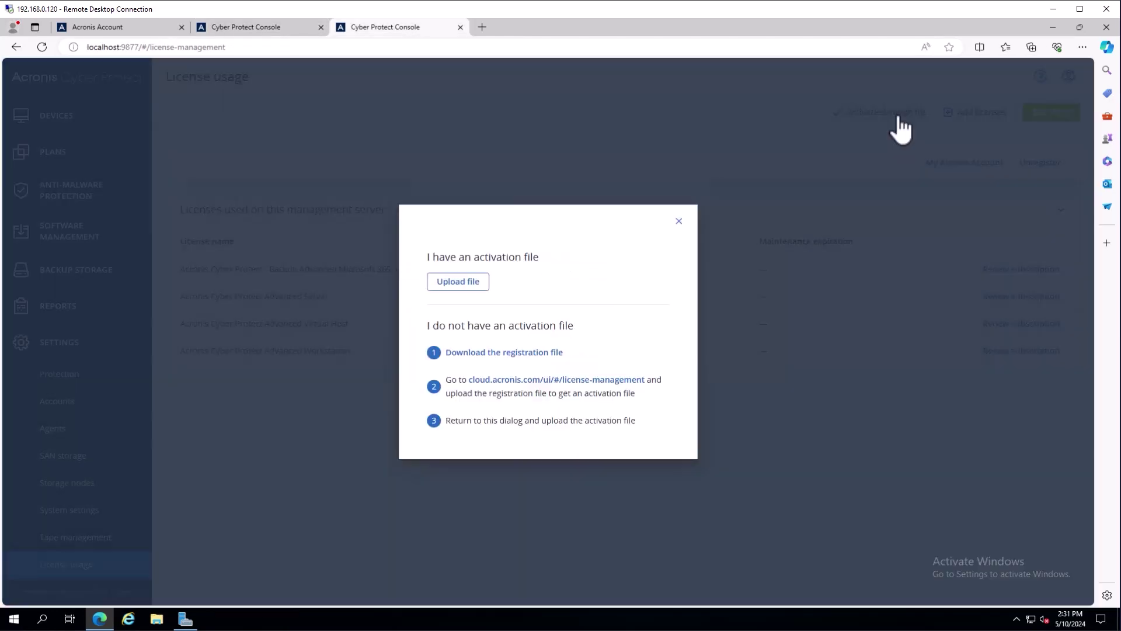
Step: Upload activation_file (1).bin on the local server and download its confirmation file
click(469, 283)
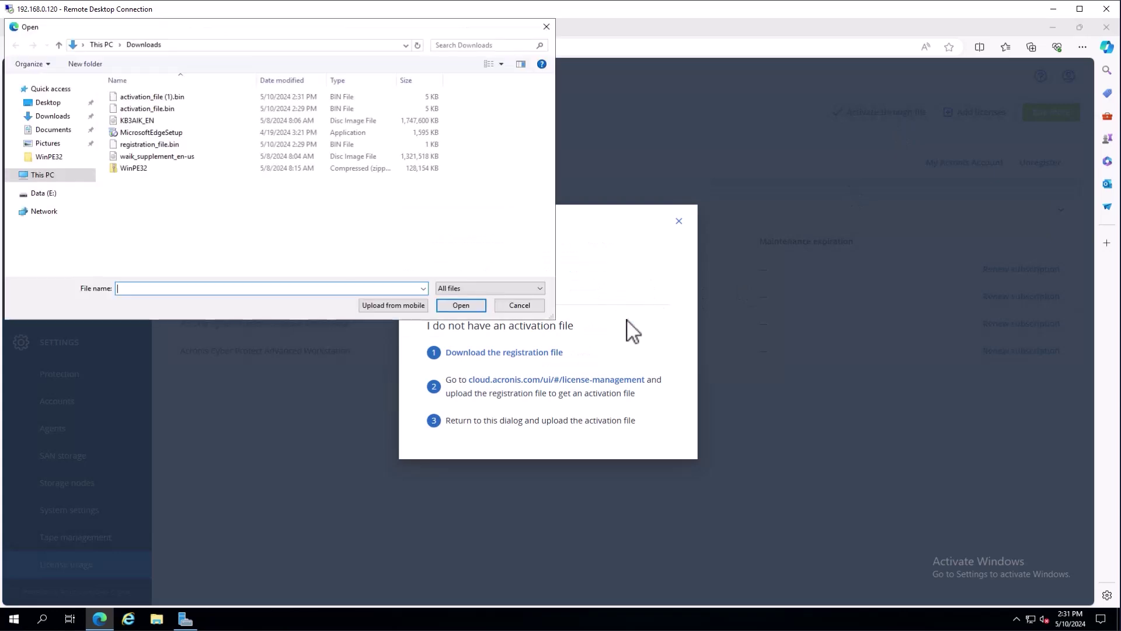
click(174, 98)
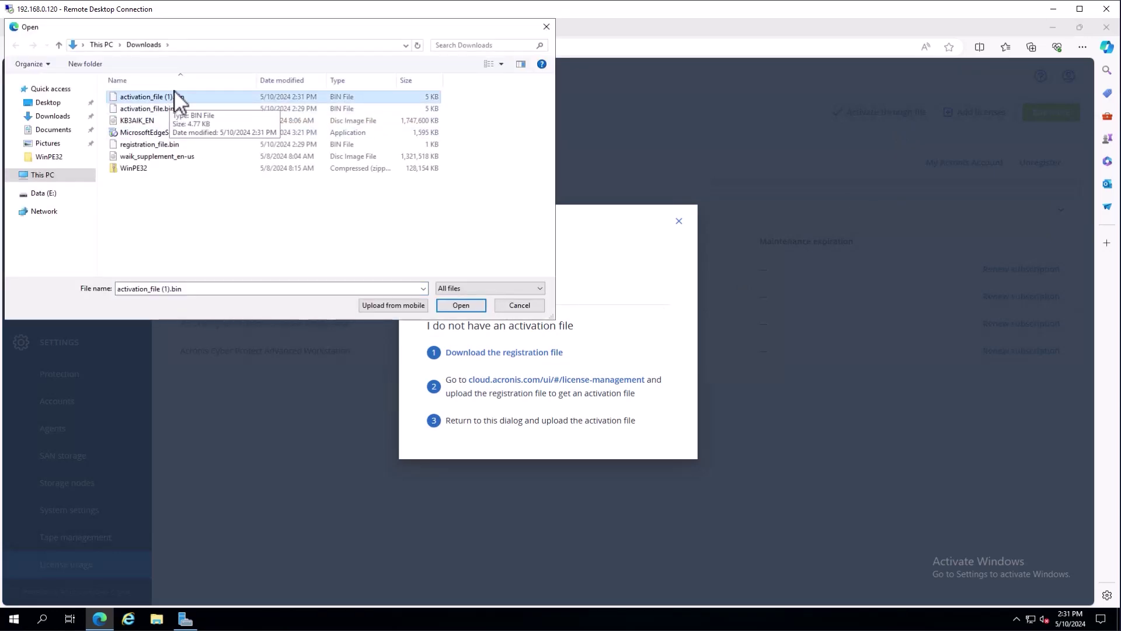
click(473, 305)
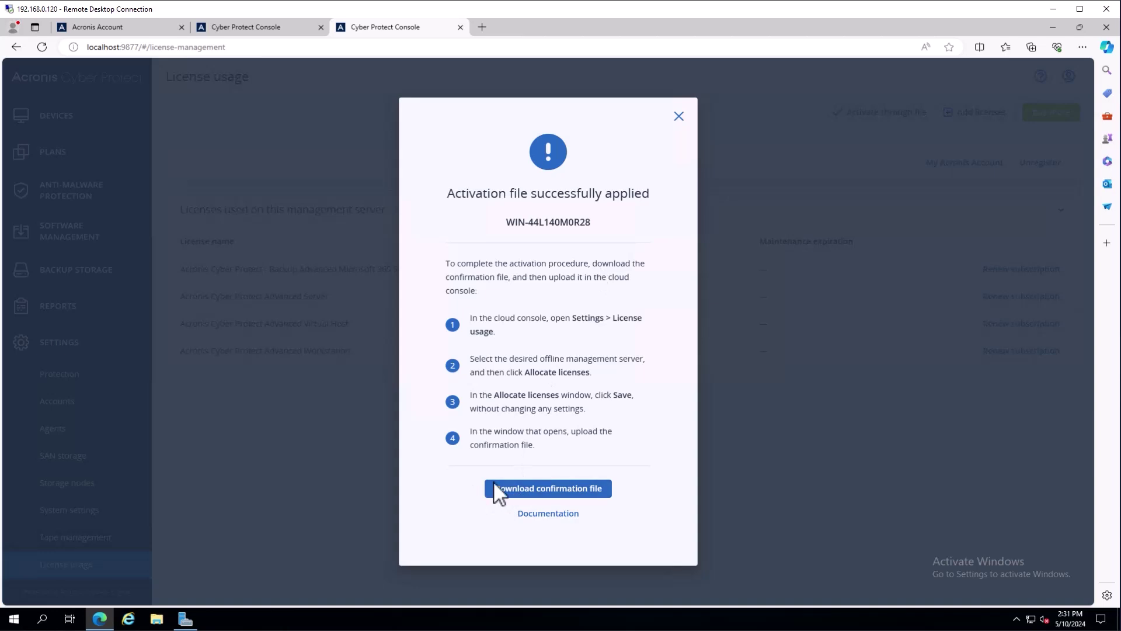
click(523, 489)
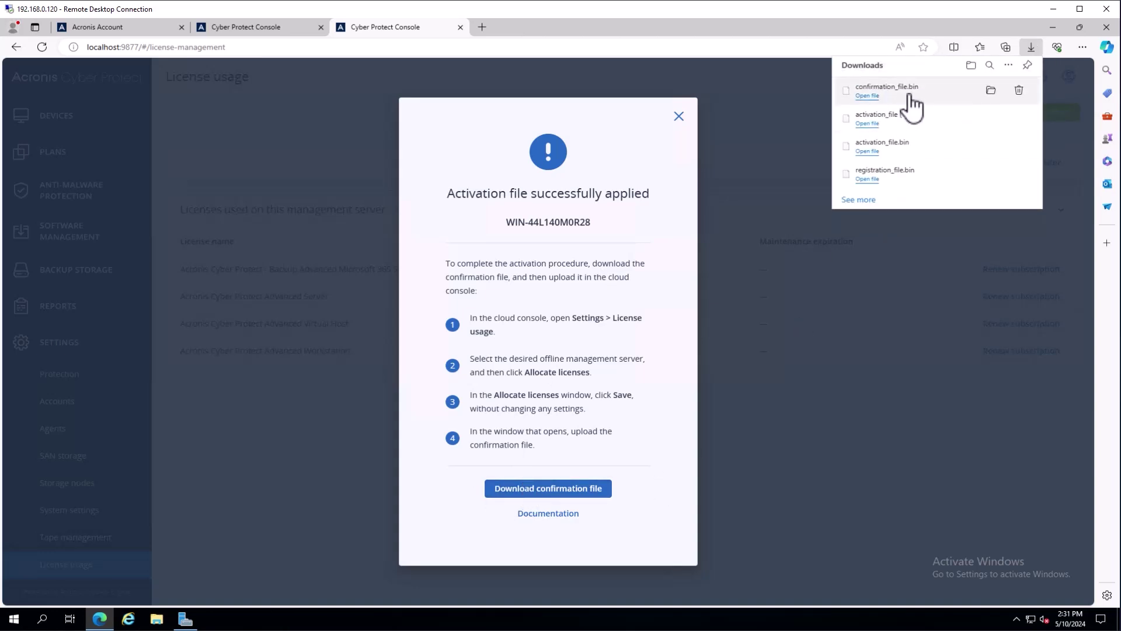
Step: Upload confirmation_file.bin in the cloud console's allocation dialog
click(280, 30)
click(500, 352)
click(153, 121)
click(445, 305)
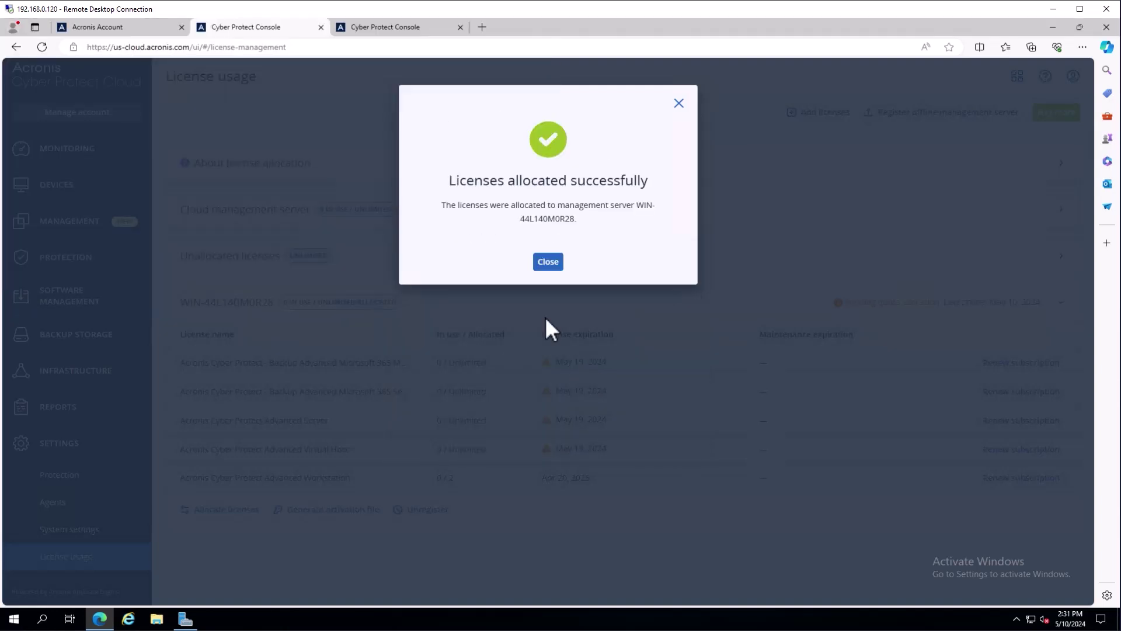
Step: Review unallocated licenses, then confirm localhost shows Advanced Workstation at 0/1
click(549, 262)
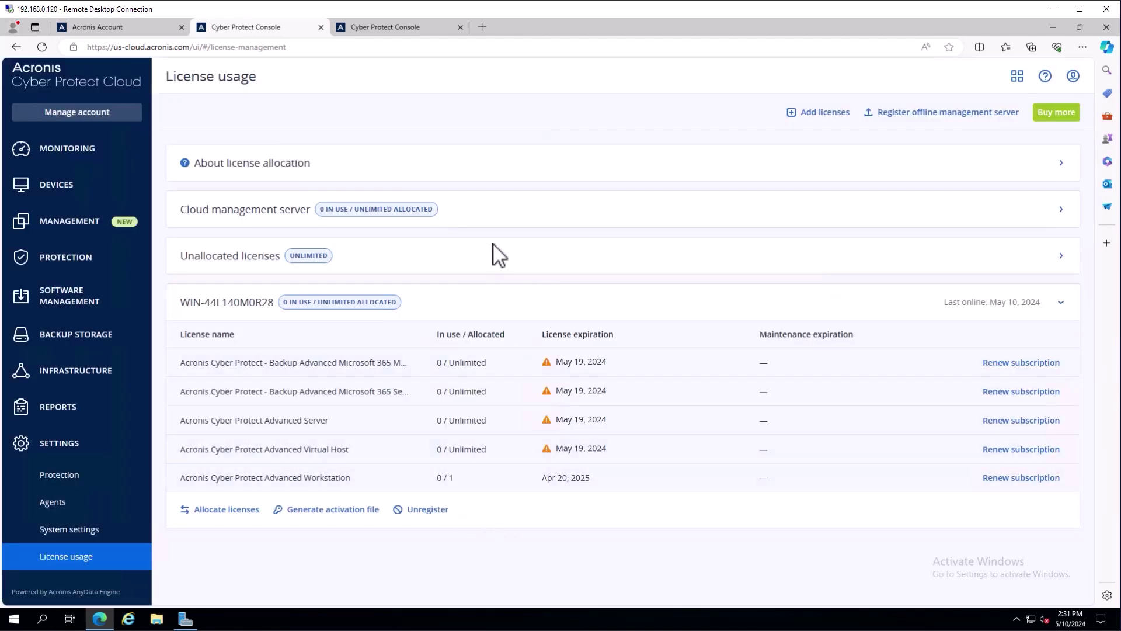
click(1061, 257)
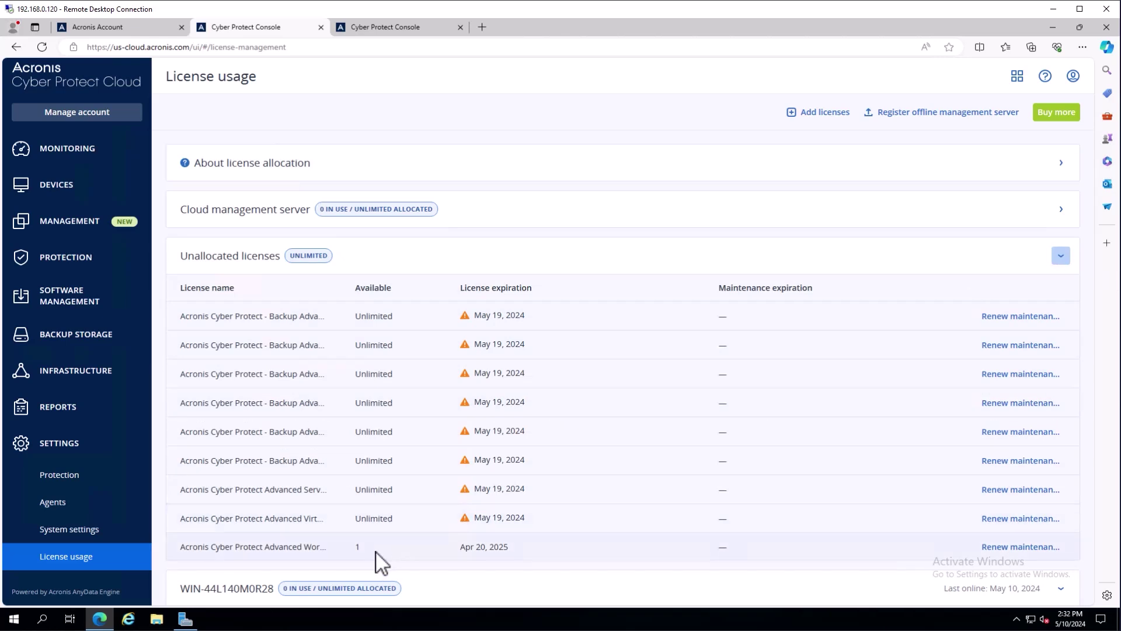
click(429, 31)
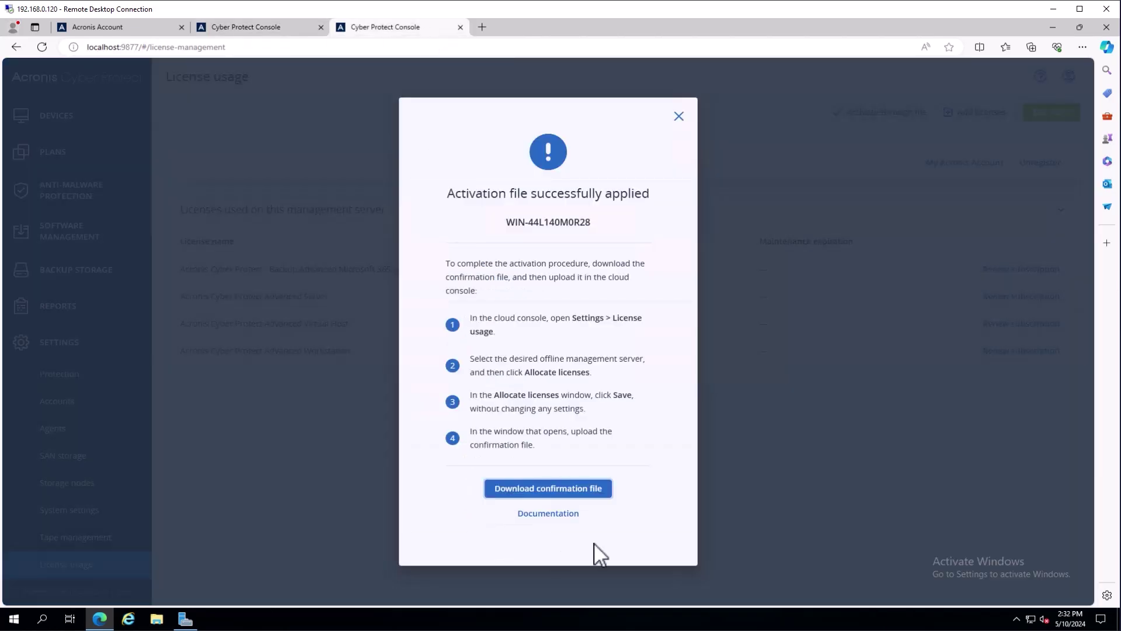
click(678, 116)
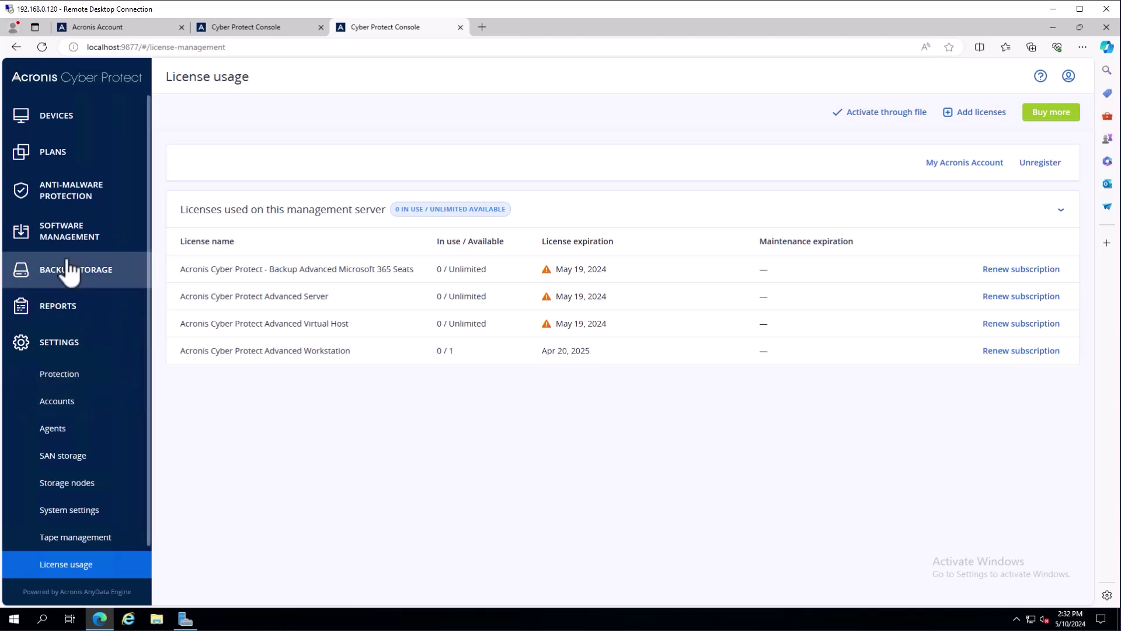
Step: Select WIN-44L140M0R28 in the table view of all devices and start a protection plan
click(76, 127)
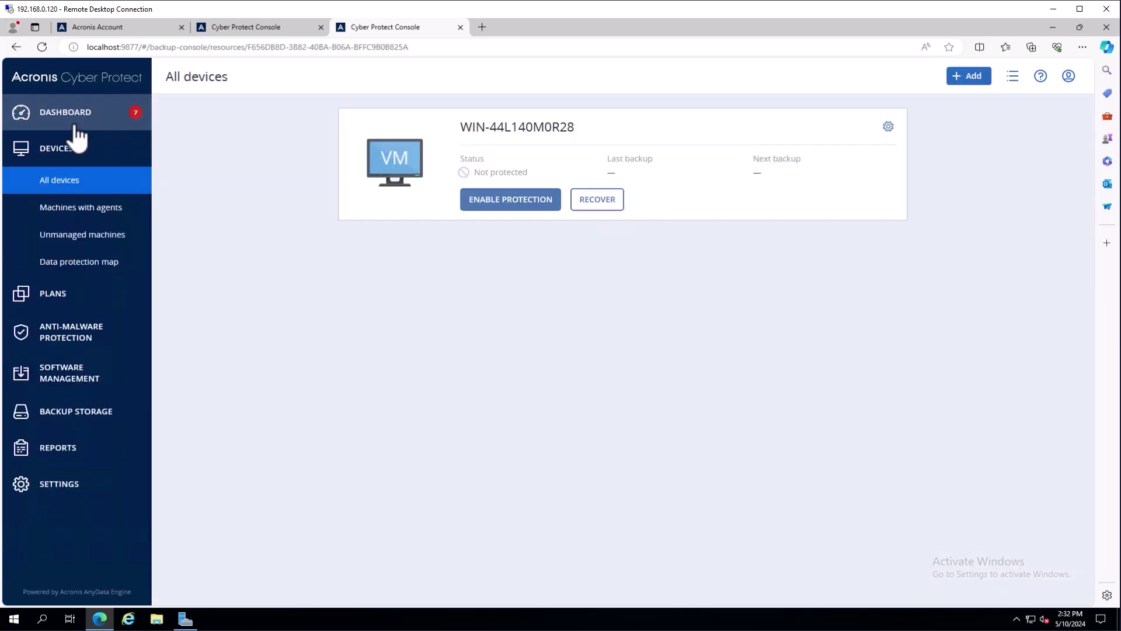
click(1012, 83)
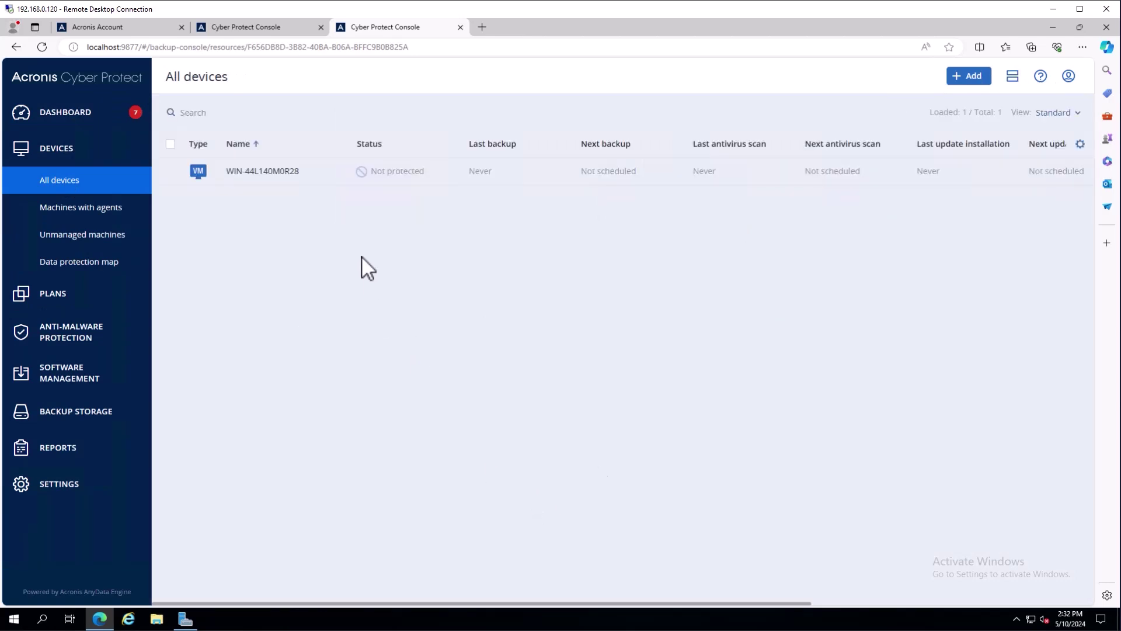
click(327, 177)
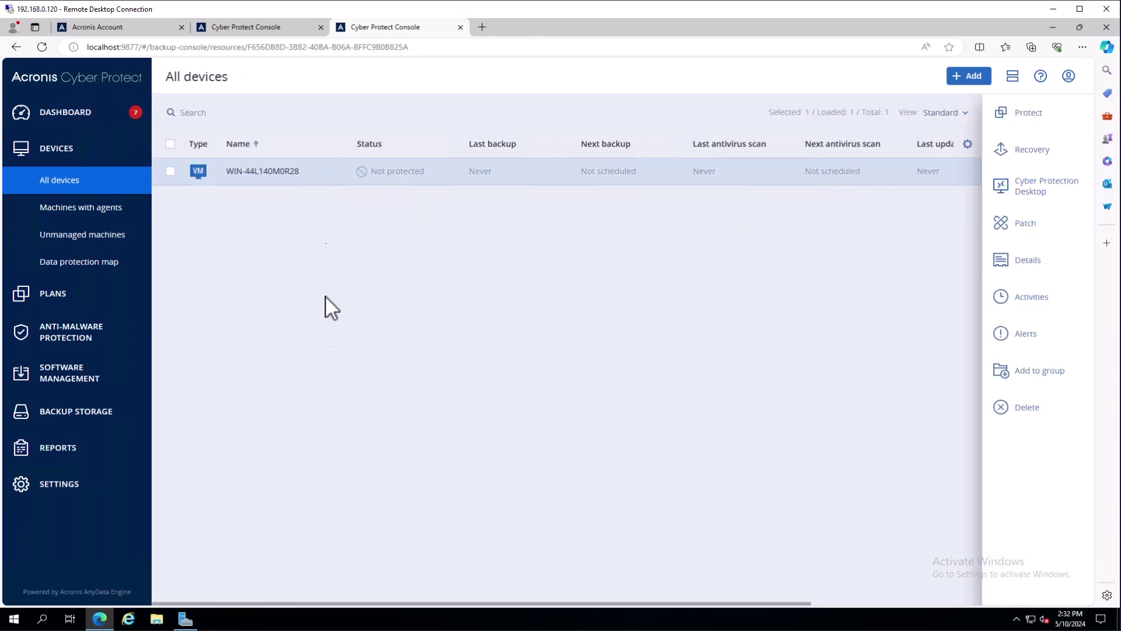
click(1022, 117)
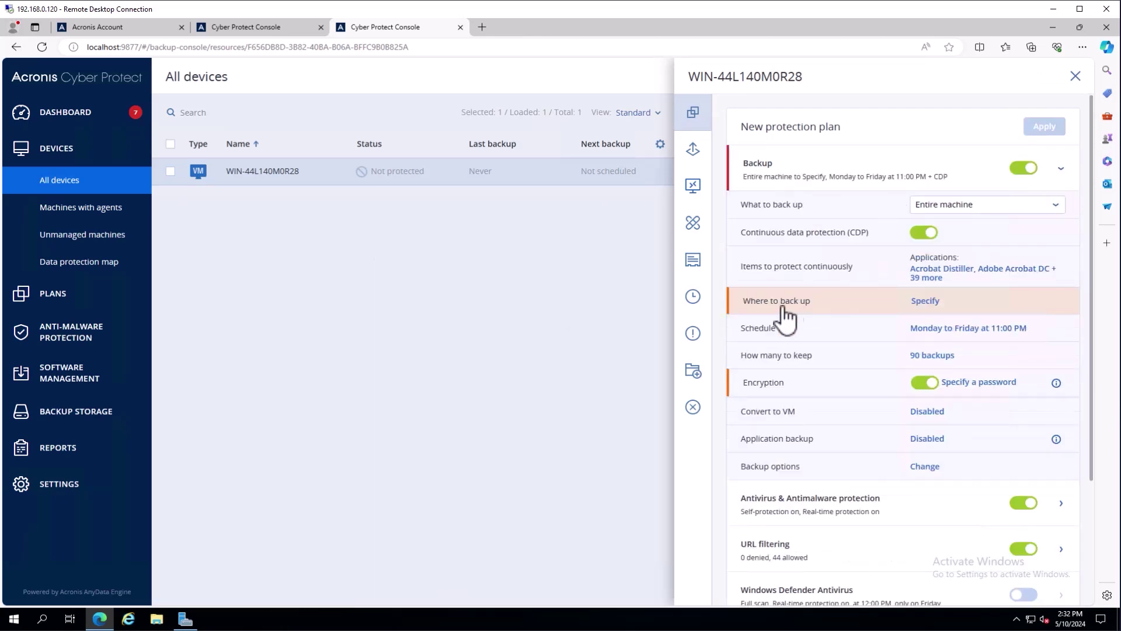
Step: Set the plan's backup destination to the local folder C:\
click(932, 306)
click(694, 143)
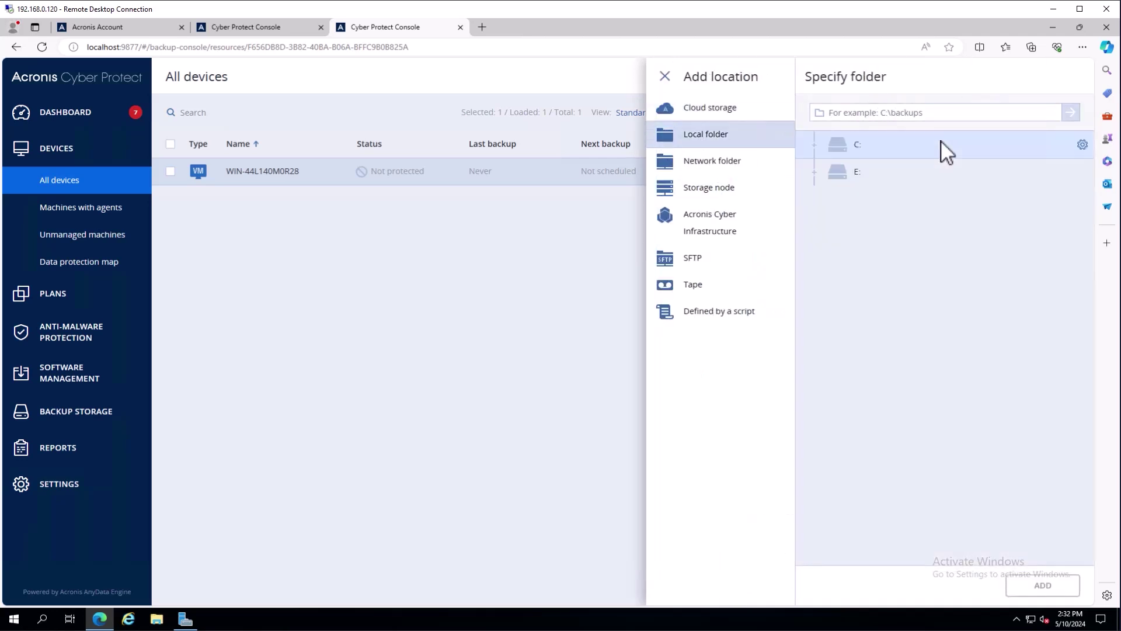
text(C:\)
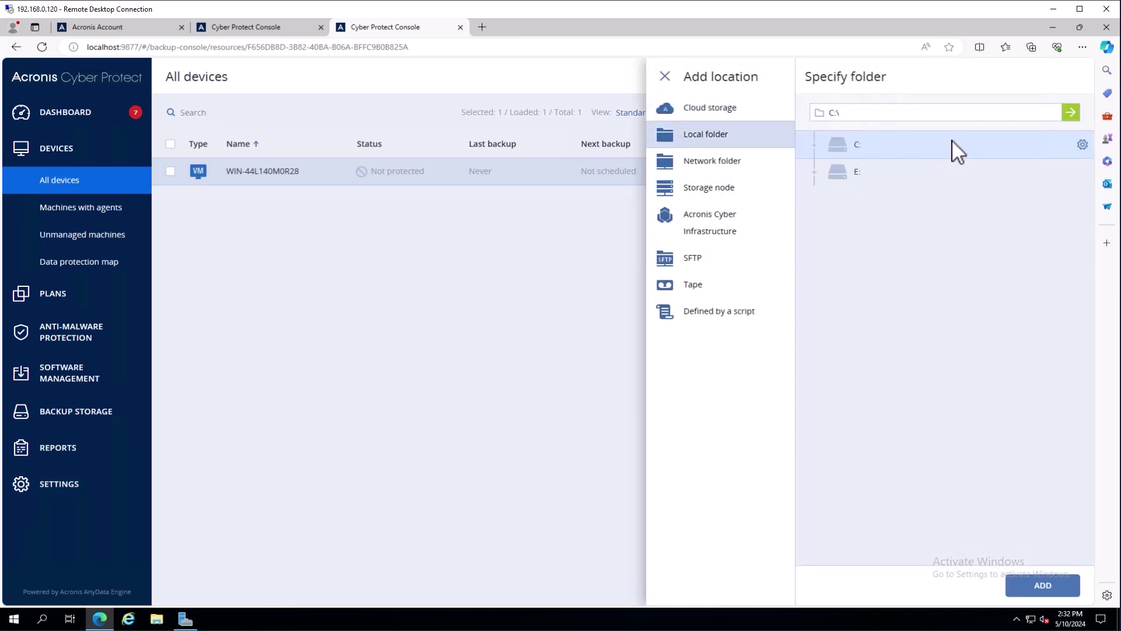
click(863, 151)
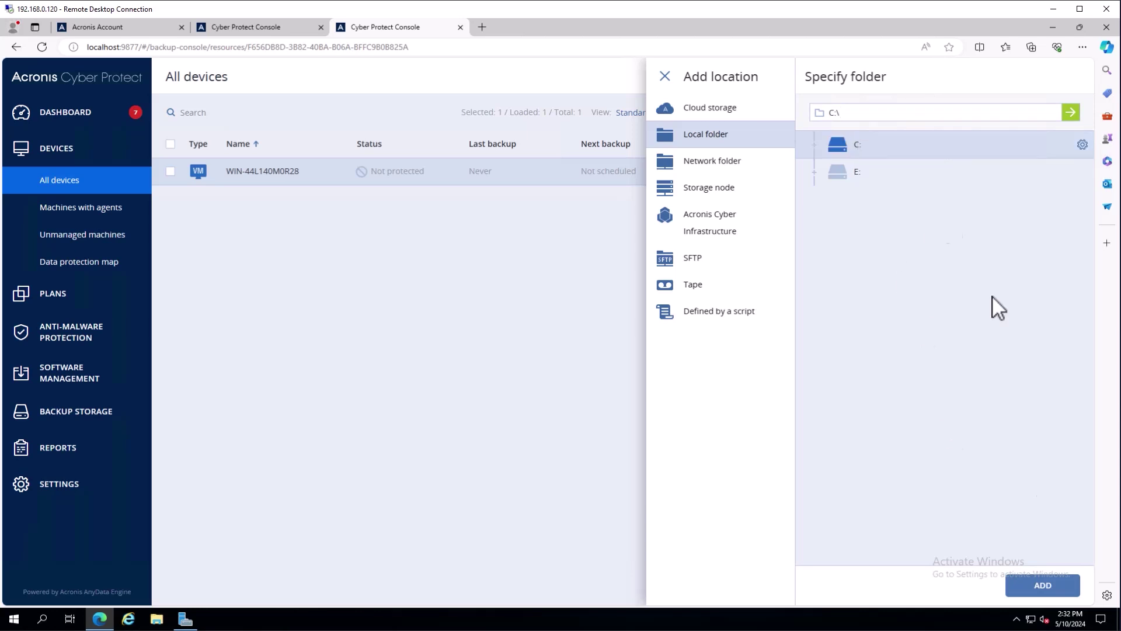
click(1045, 587)
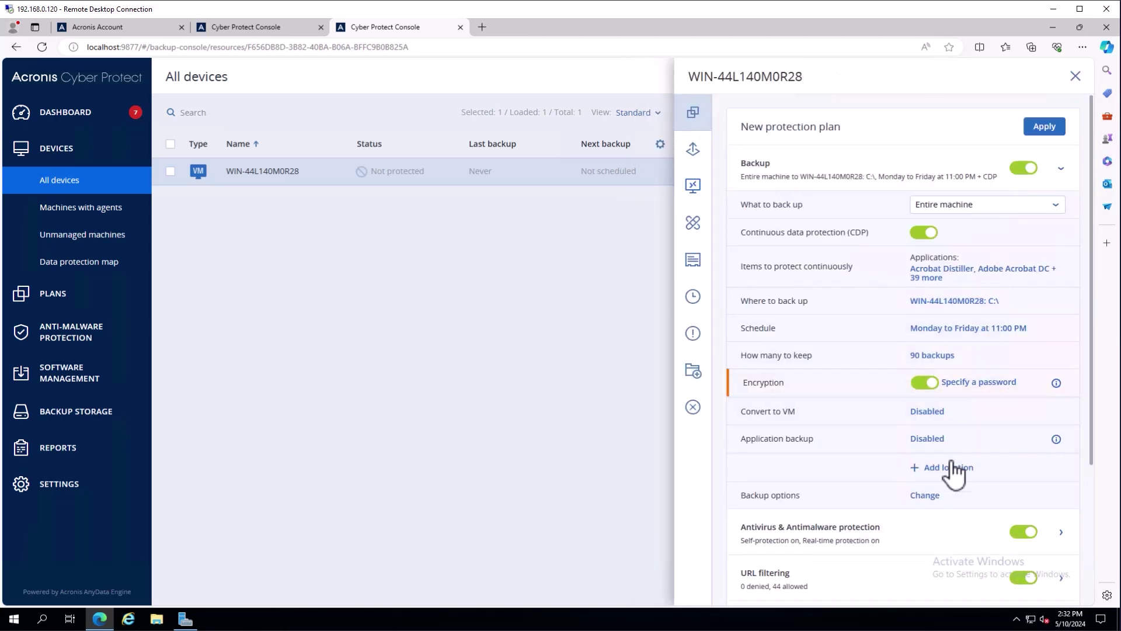
Step: Disable encryption, turn the schedule off, keep the plan name, and apply it
click(924, 381)
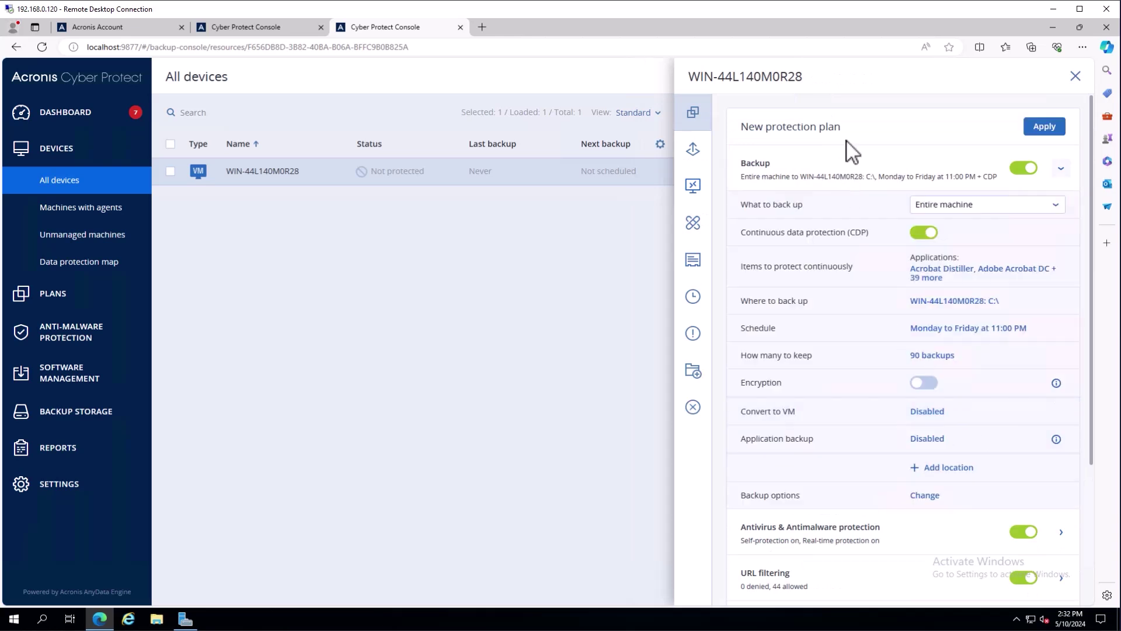
click(792, 318)
click(714, 116)
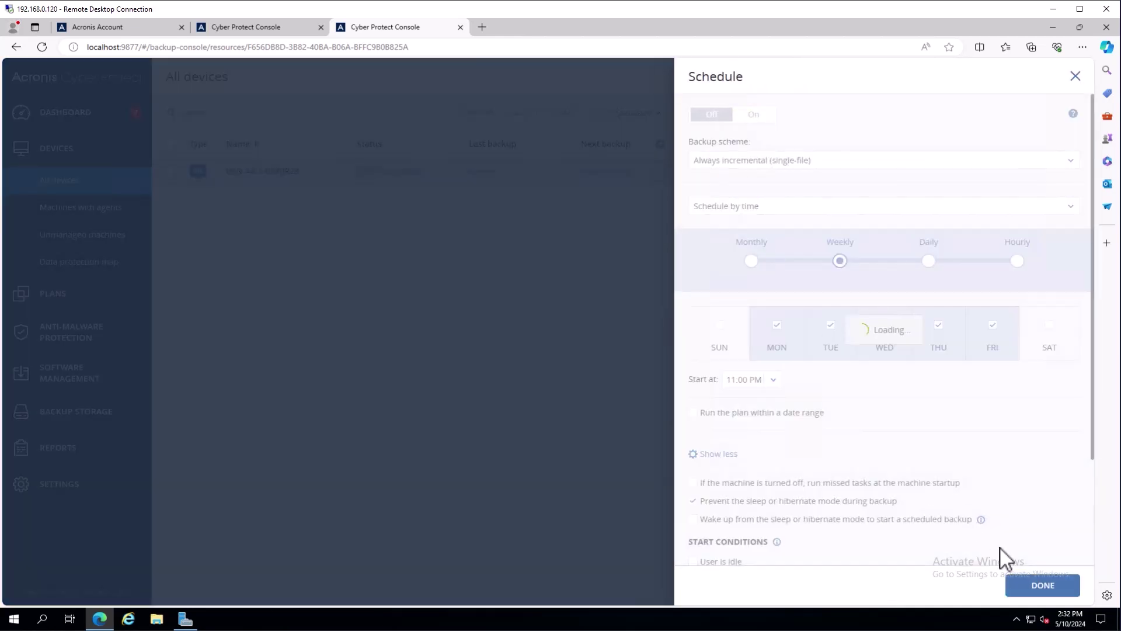
click(1042, 589)
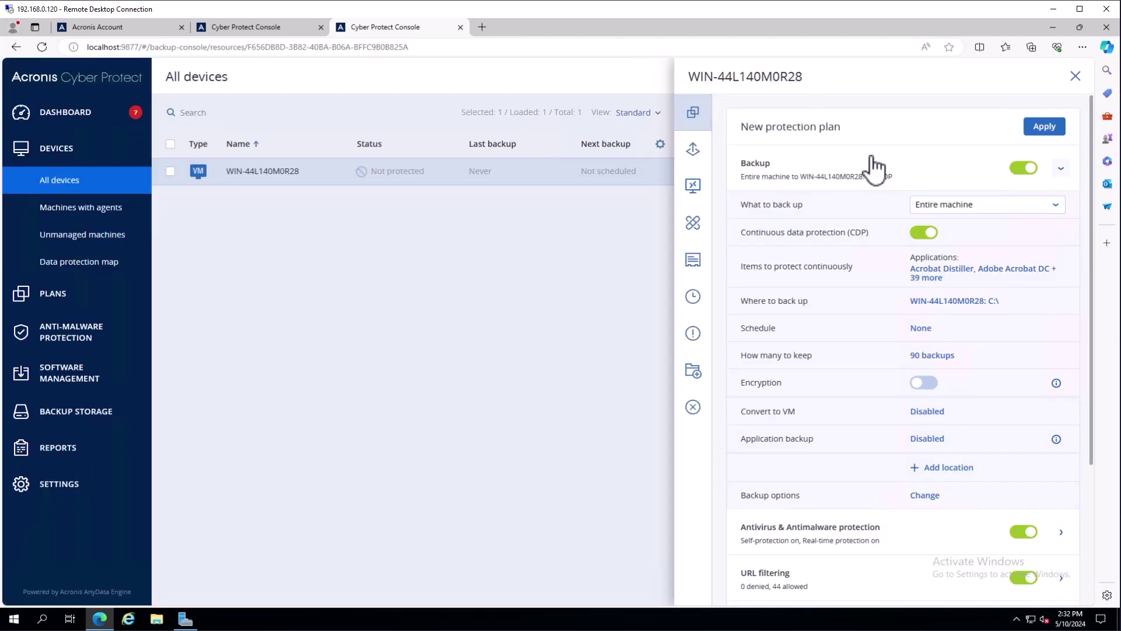
click(848, 126)
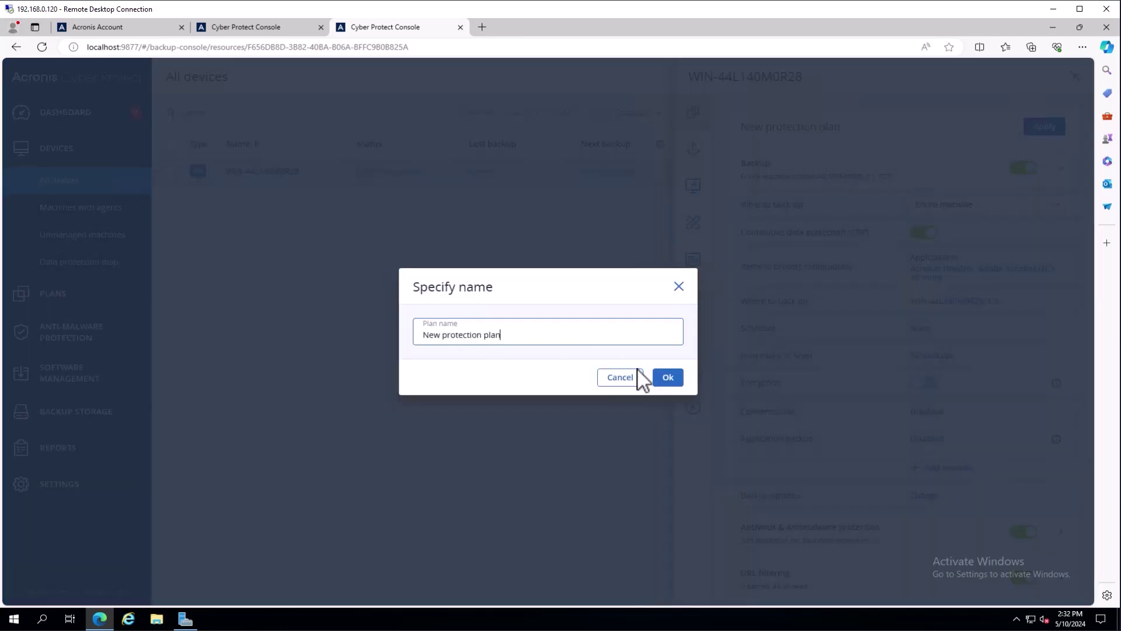
click(665, 378)
click(1042, 128)
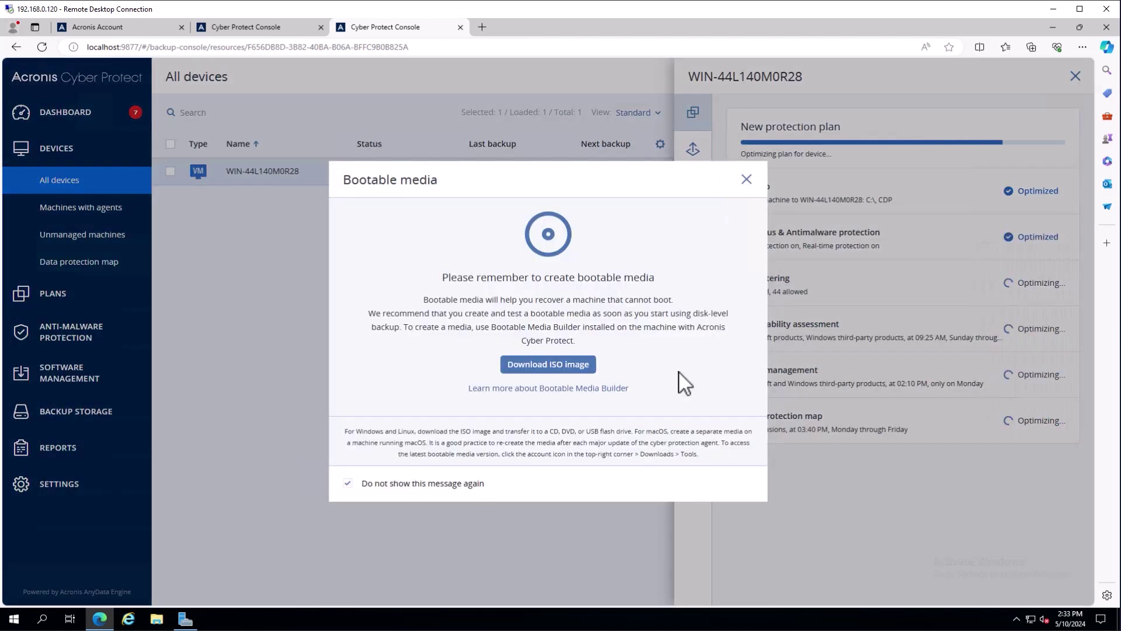
Step: Dismiss the bootable media reminder and view WIN-44L140M0R28's details and license
click(747, 179)
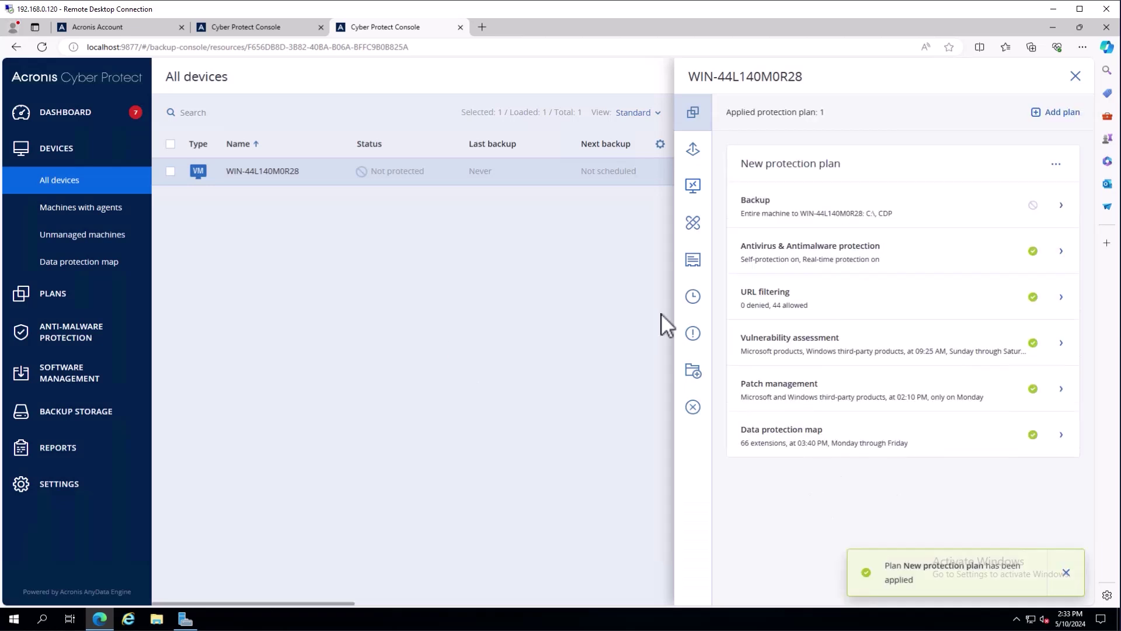
click(697, 262)
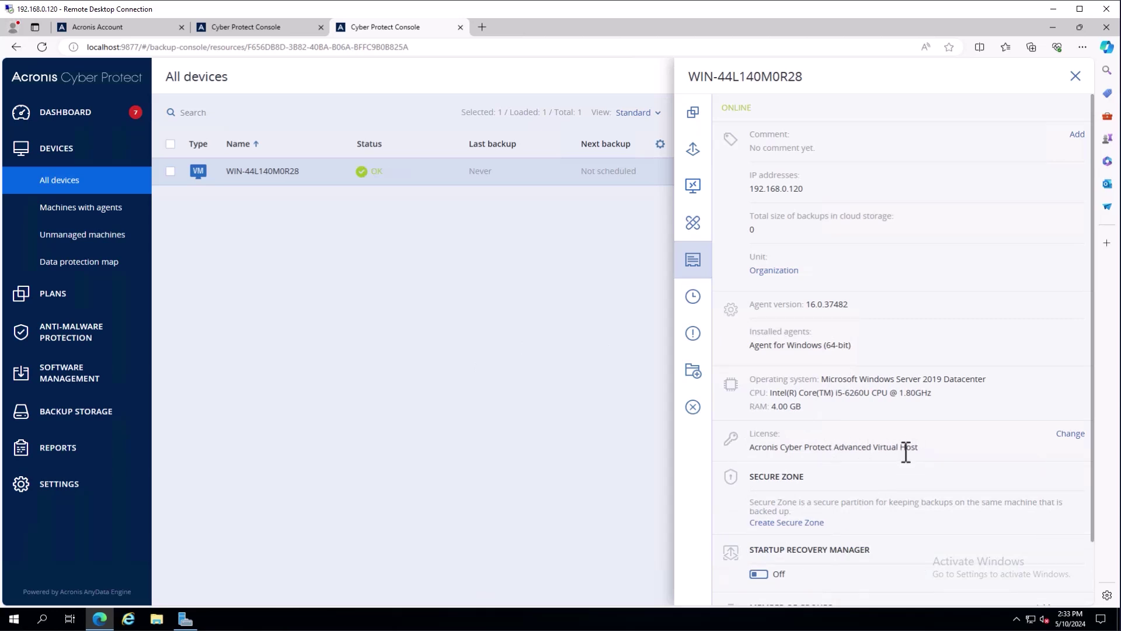
Step: Check in License usage that Advanced Virtual Host (1 / Unlimited) covers WIN-44L140M0R28
click(79, 489)
click(58, 565)
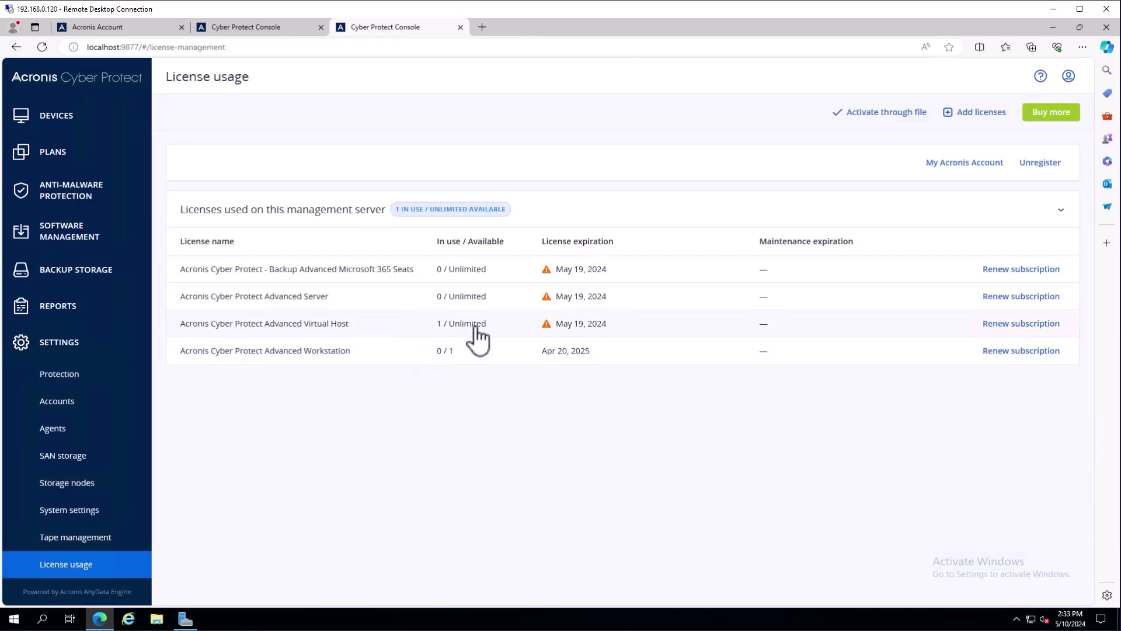
click(351, 337)
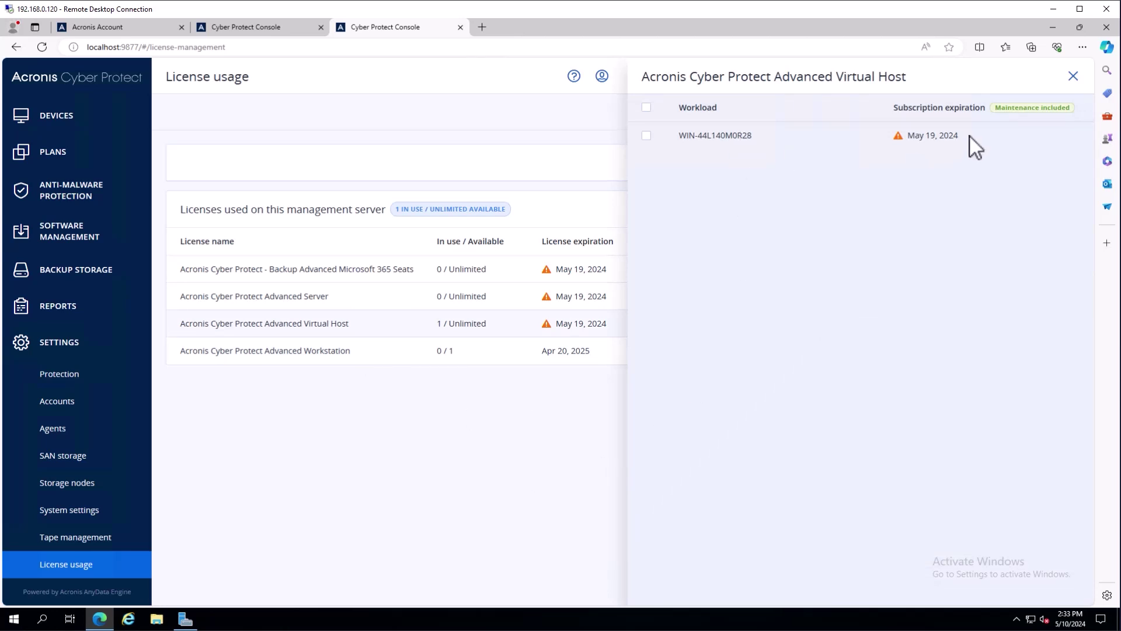
click(1073, 76)
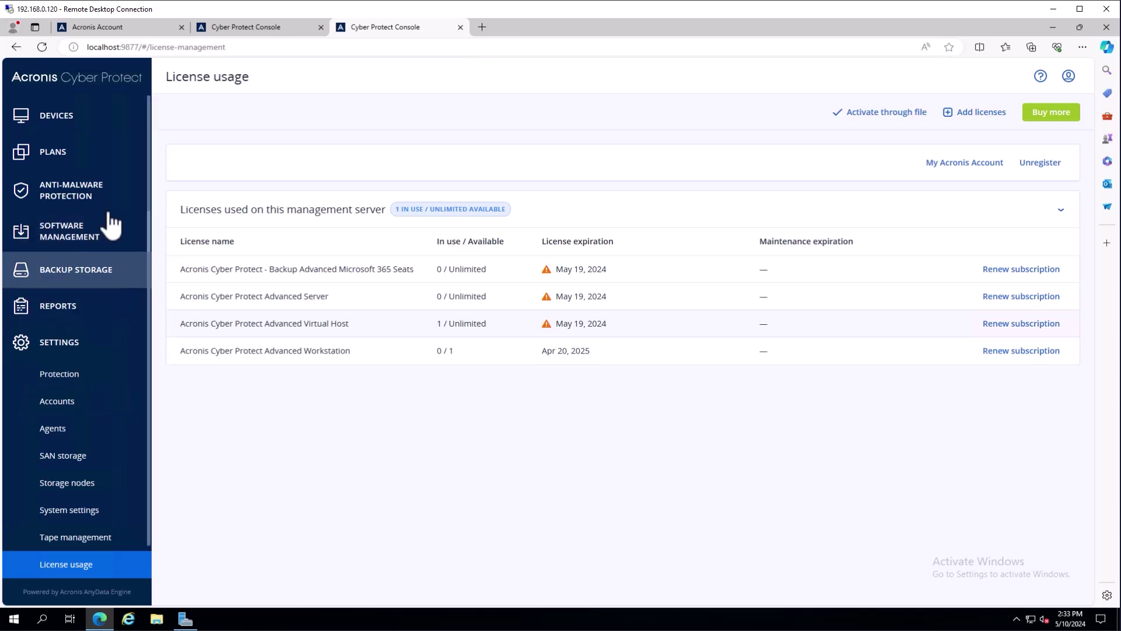
Step: In WIN-44L140M0R28's details, choose Advanced Server in the Change license dialog
click(71, 124)
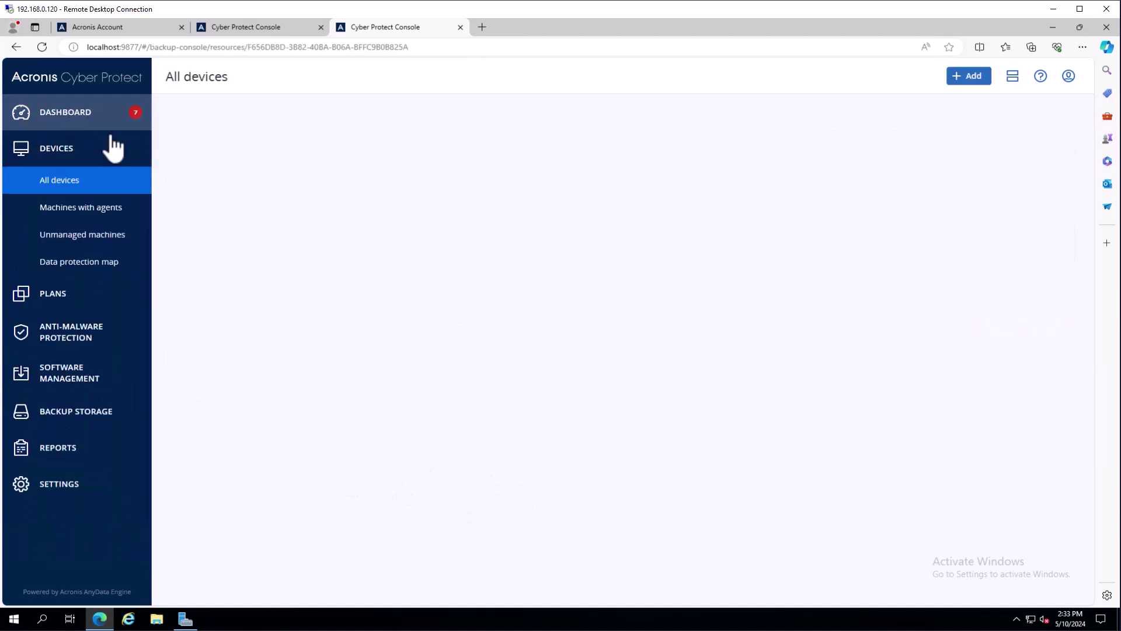
click(318, 180)
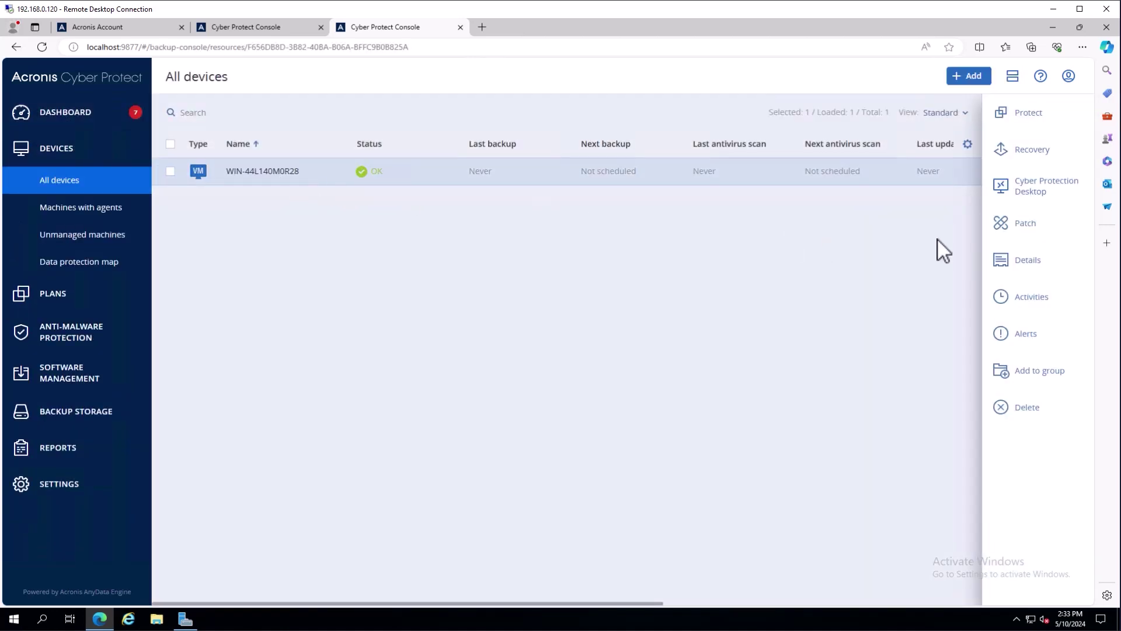
click(1004, 260)
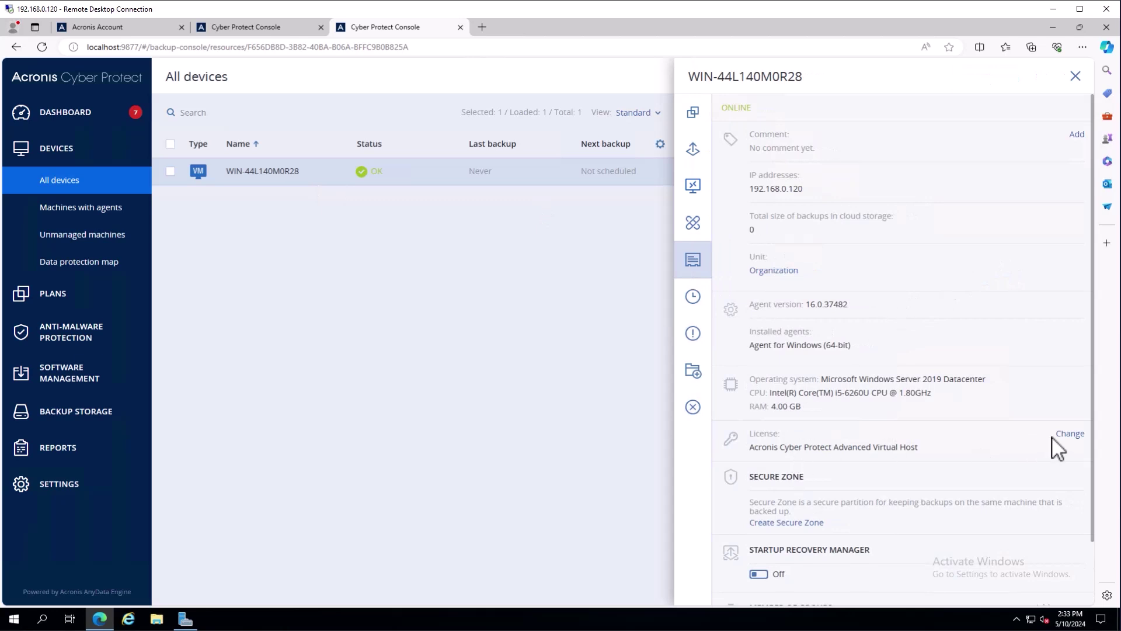
click(1069, 434)
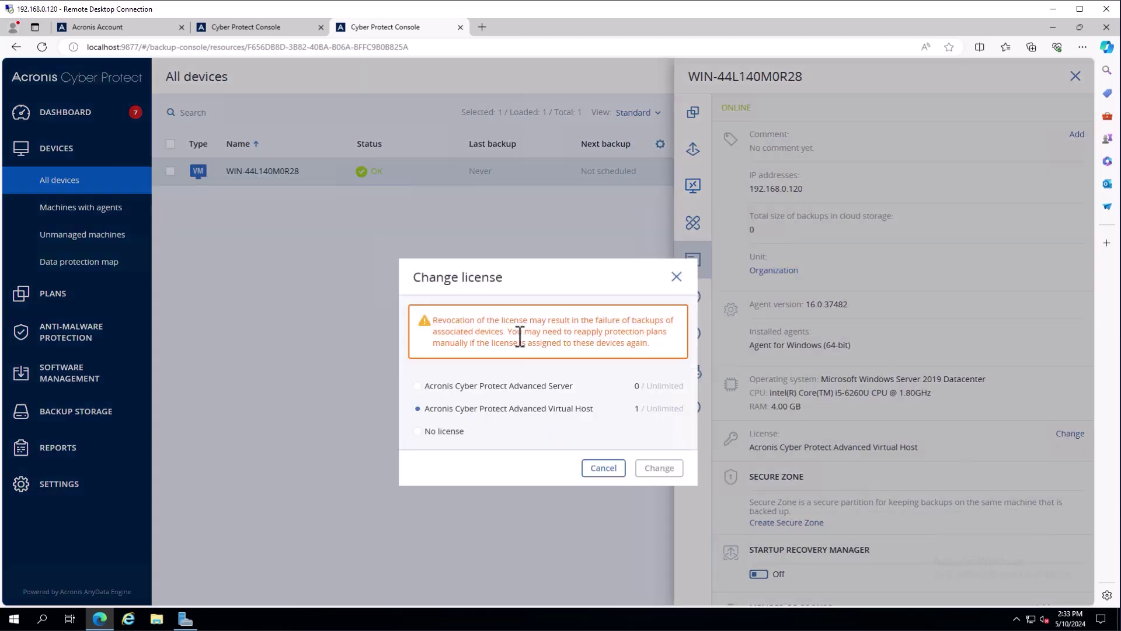
click(498, 387)
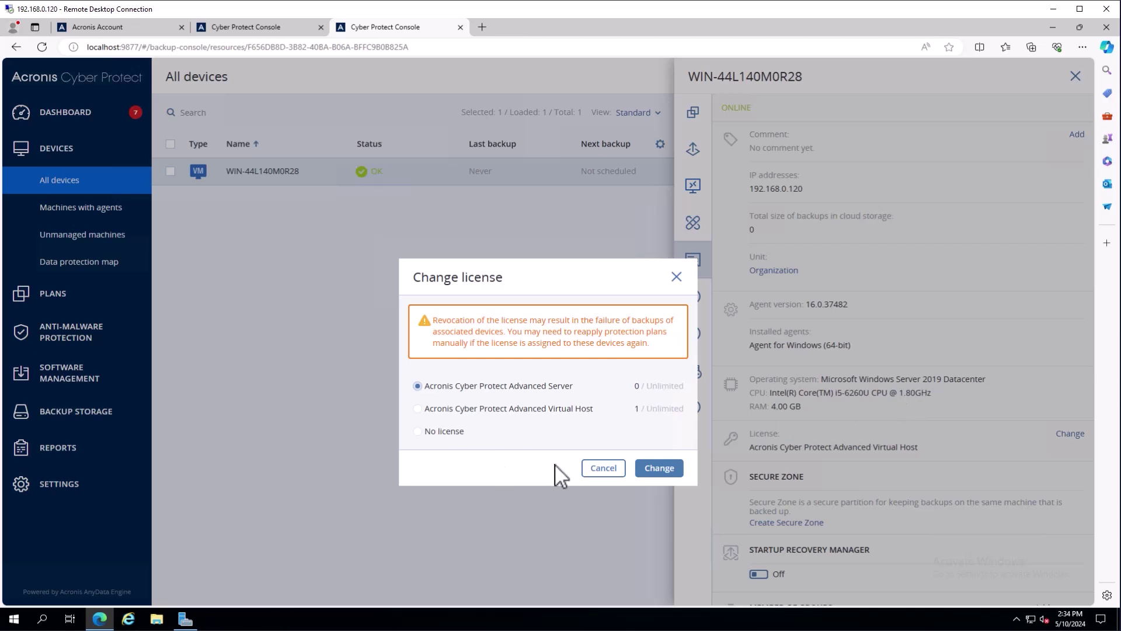
Step: Apply the Advanced Server license and verify License usage shows Advanced Server 1, Virtual Host 0
click(656, 470)
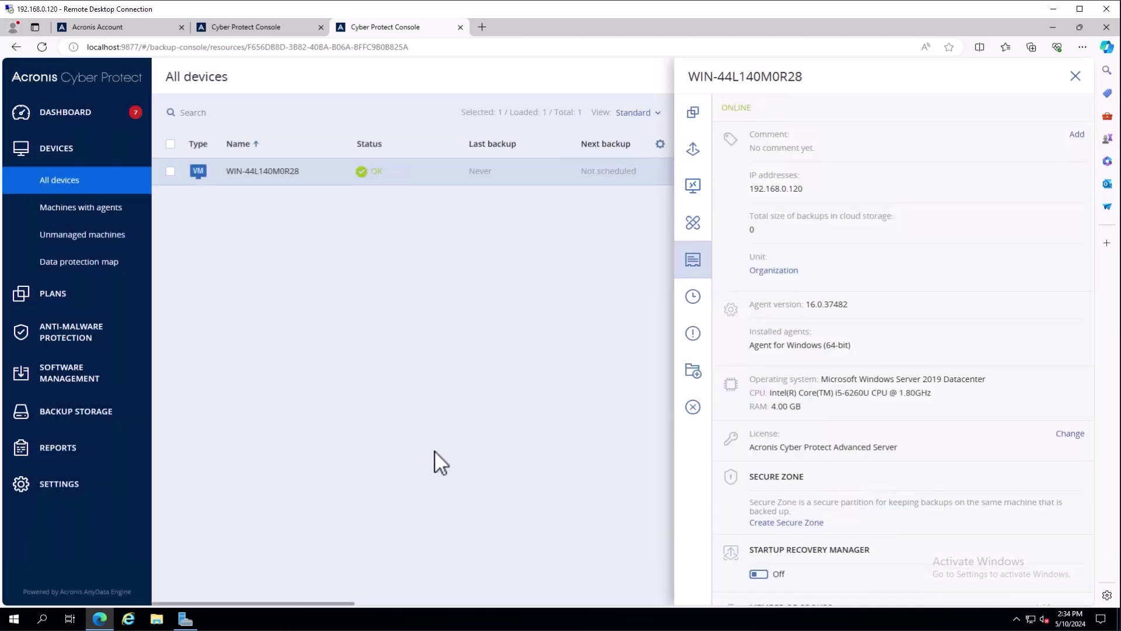
click(76, 496)
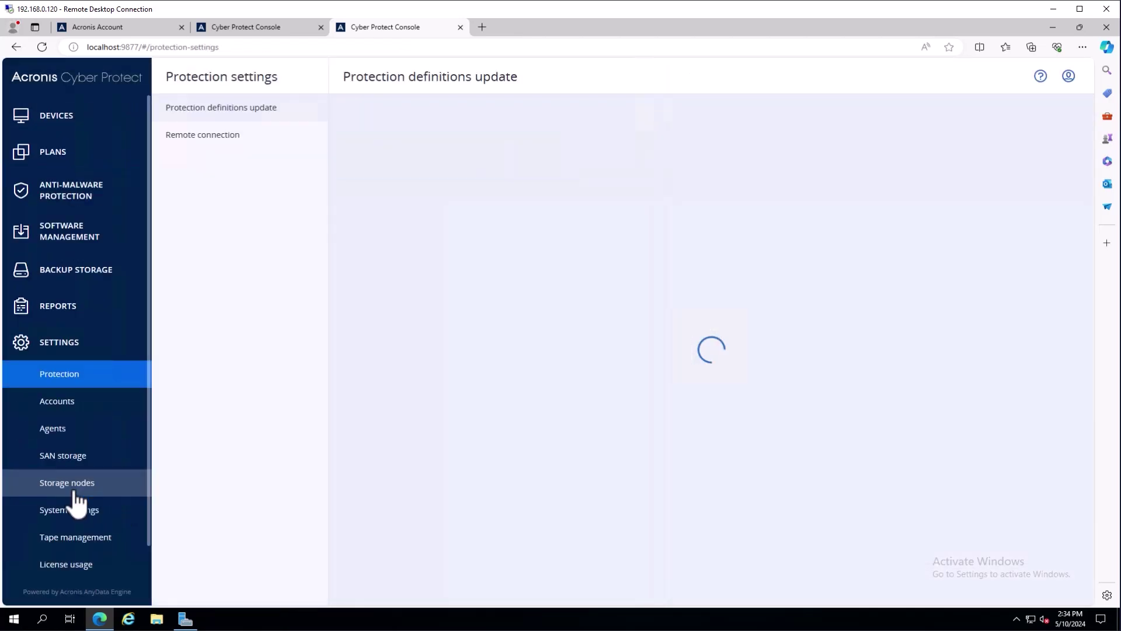
click(60, 566)
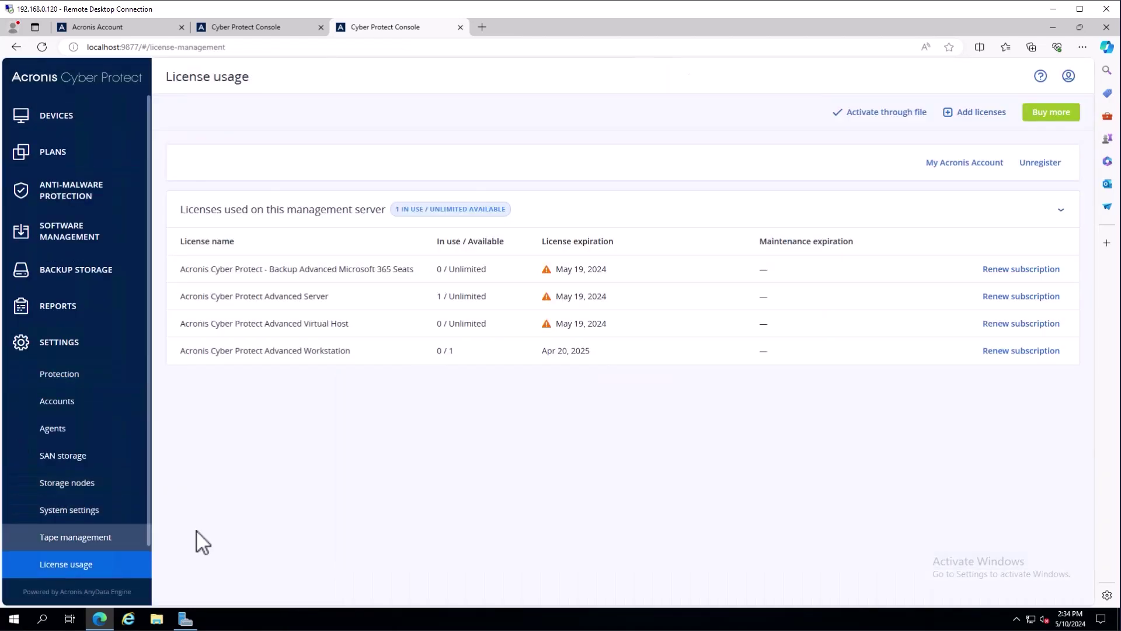